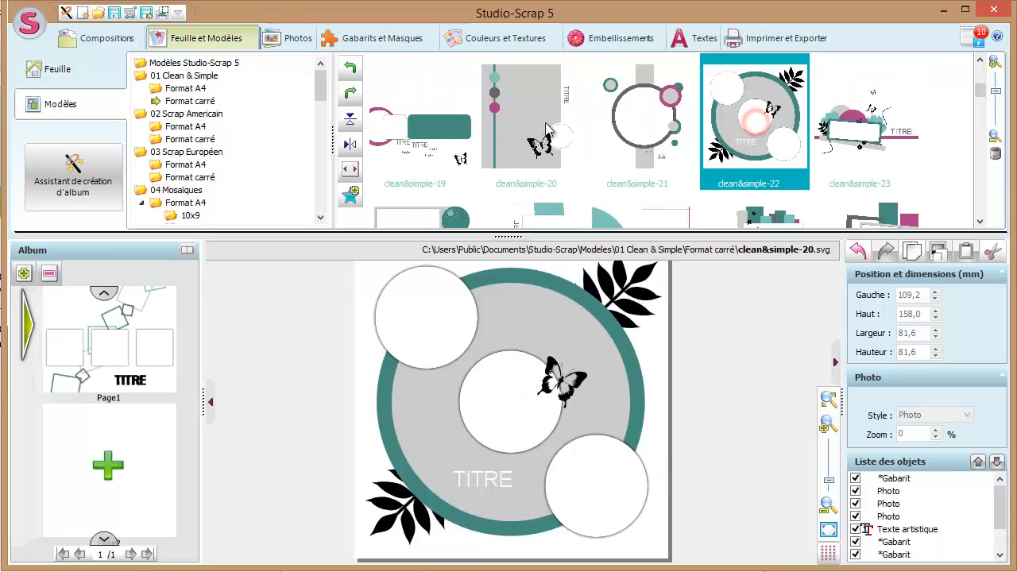
Step: Apply the clean&simple-24 layout model to the page and fill its large photo frame with photo DSC_0027
left_click(523, 124)
left_click(431, 131)
scroll(431, 130, "down", 2)
left_click(431, 130)
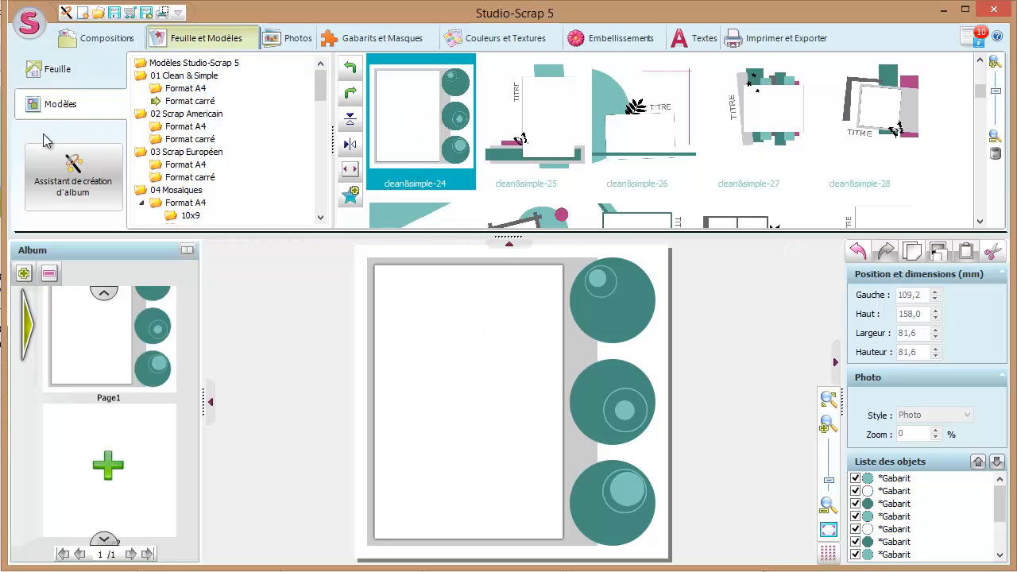
left_click(277, 43)
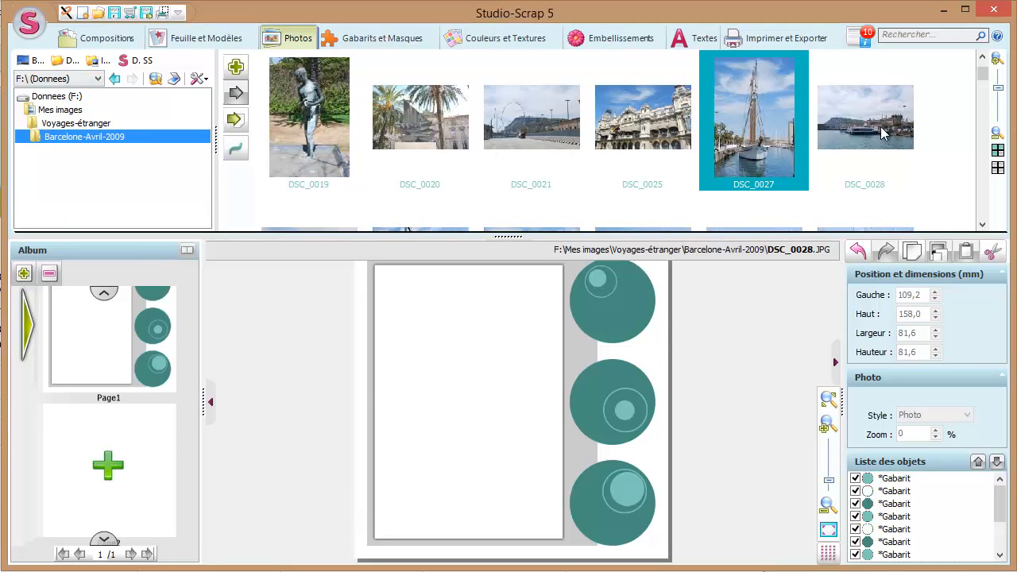
left_click_drag(749, 89, 493, 377)
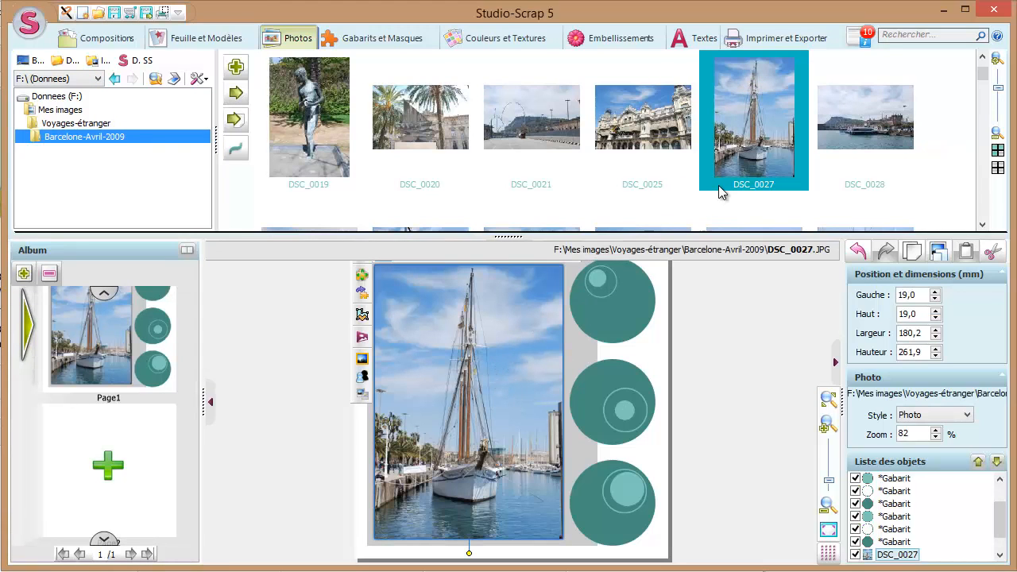
Step: Add photo DSC_0025 to the page as a separate object, adjust it, and delete it again
left_click(633, 119)
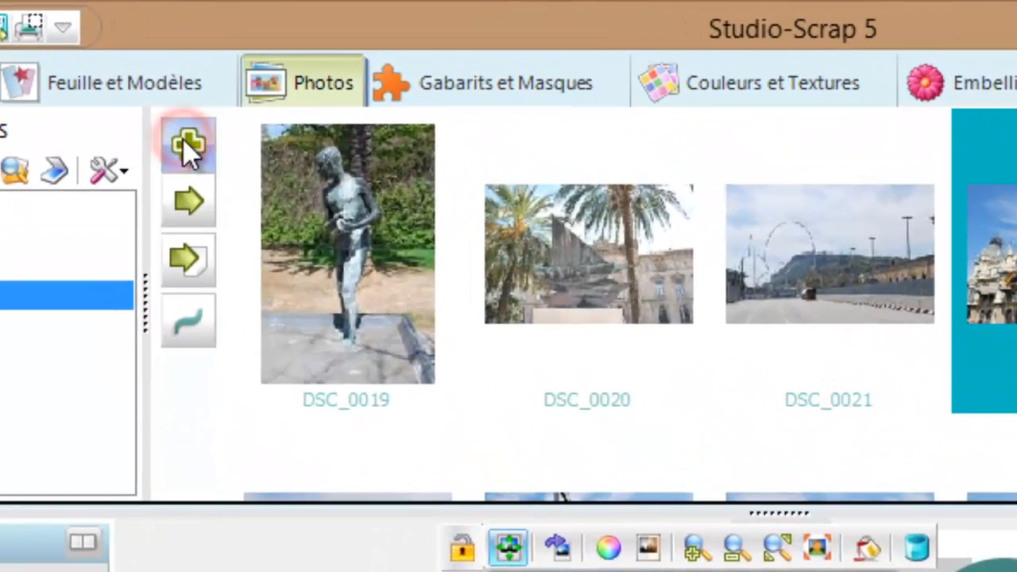
left_click(227, 80)
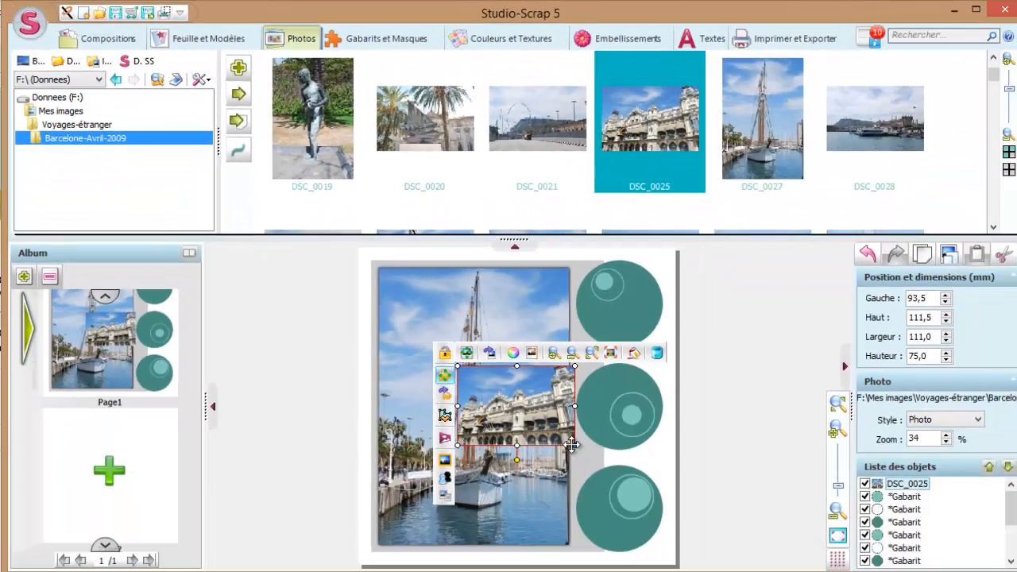
left_click_drag(573, 445, 462, 493)
key("Delete")
Step: Shift the sailboat photo slightly and give it a white border by increasing the border thickness
left_click(493, 374)
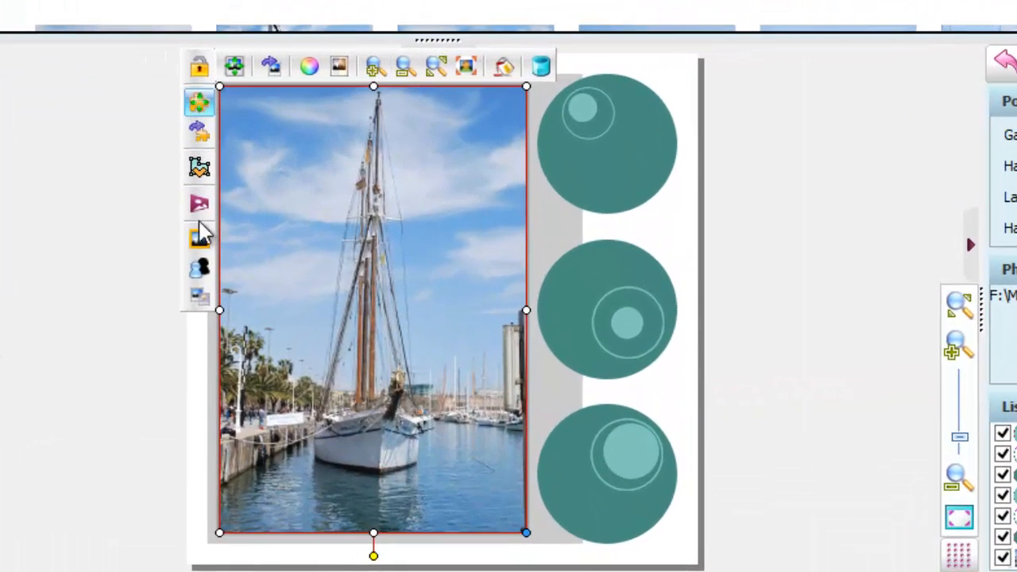
mouse_move(346, 151)
left_mouse_down()
mouse_move(347, 163)
mouse_move(345, 150)
mouse_move(377, 157)
mouse_move(363, 217)
mouse_move(355, 146)
left_mouse_up()
left_click(209, 235)
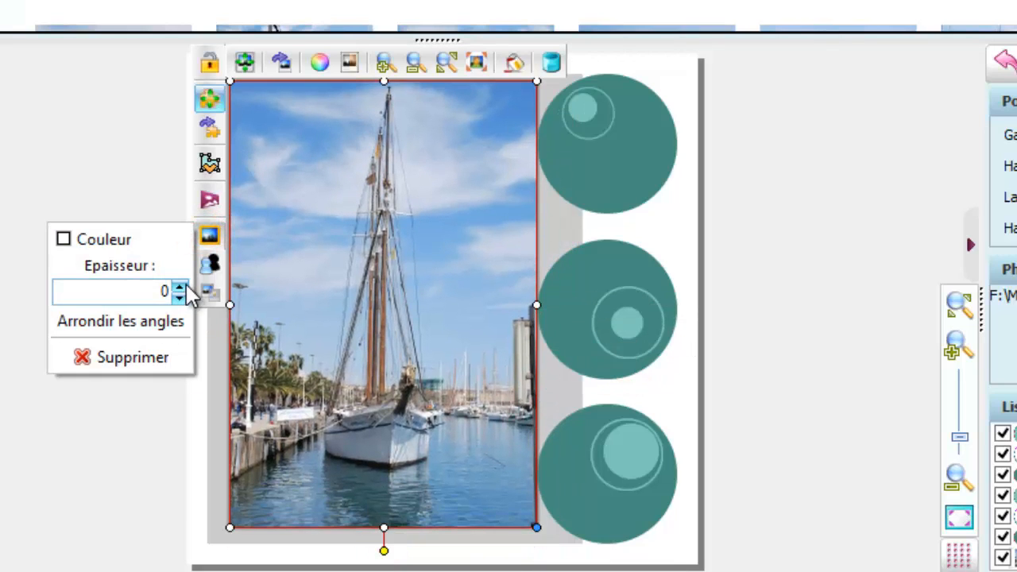
left_click(185, 284)
left_click(179, 284)
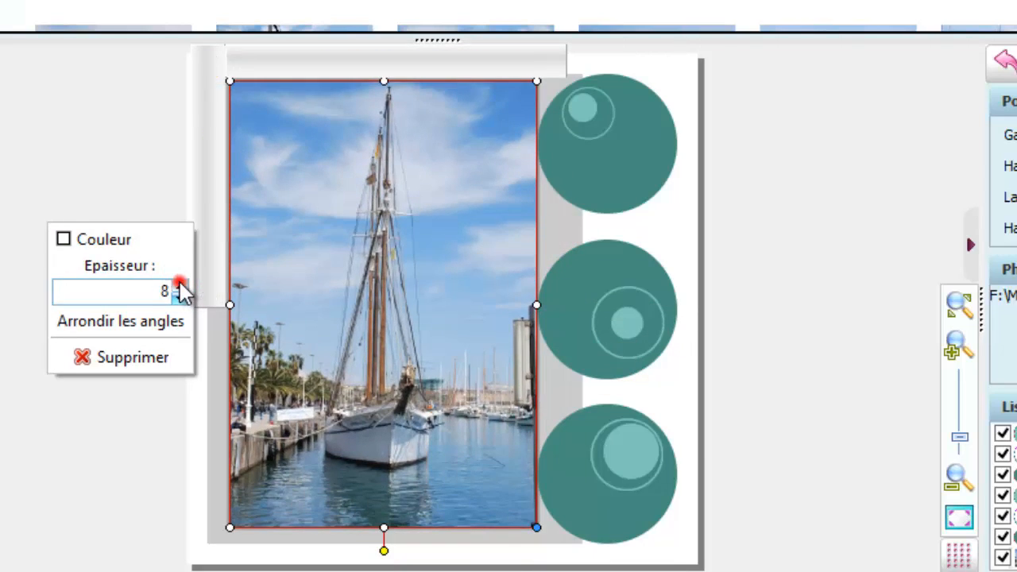
left_click(179, 283)
left_click(179, 283)
left_click(180, 284)
Step: Give the sailboat photo a black shadow at -45° with offset 4 and increased attenuation, and move it to about 16.8 mm left, 15.2 mm top
left_click(210, 264)
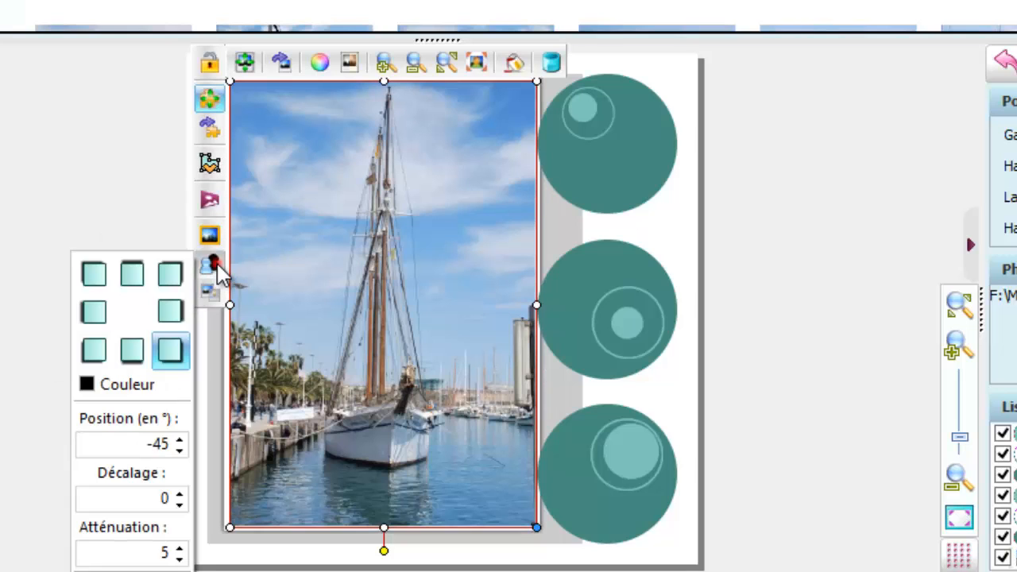
left_click(213, 265)
left_click(212, 265)
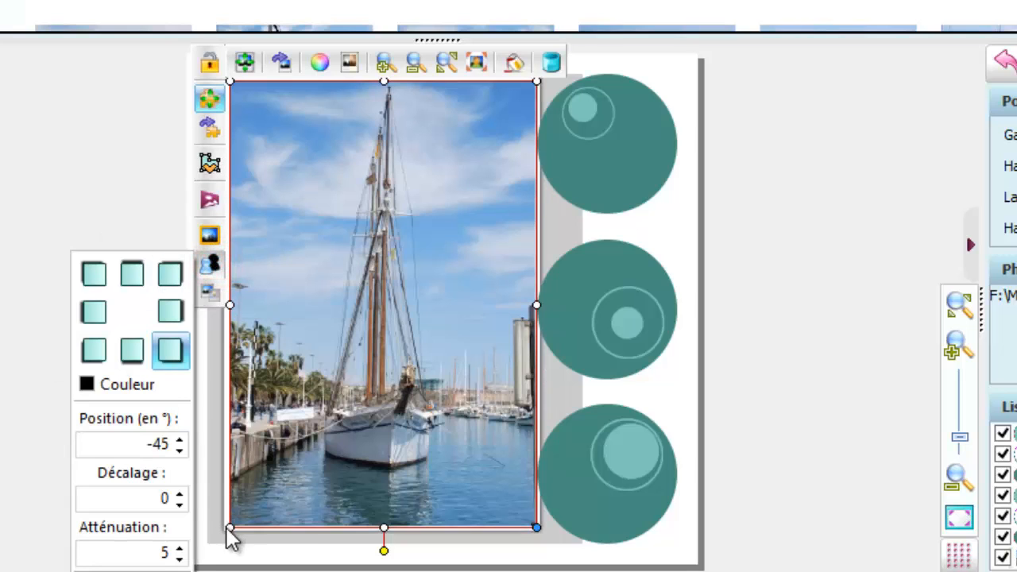
left_click(180, 494)
left_click(180, 493)
left_click(181, 493)
left_click(181, 494)
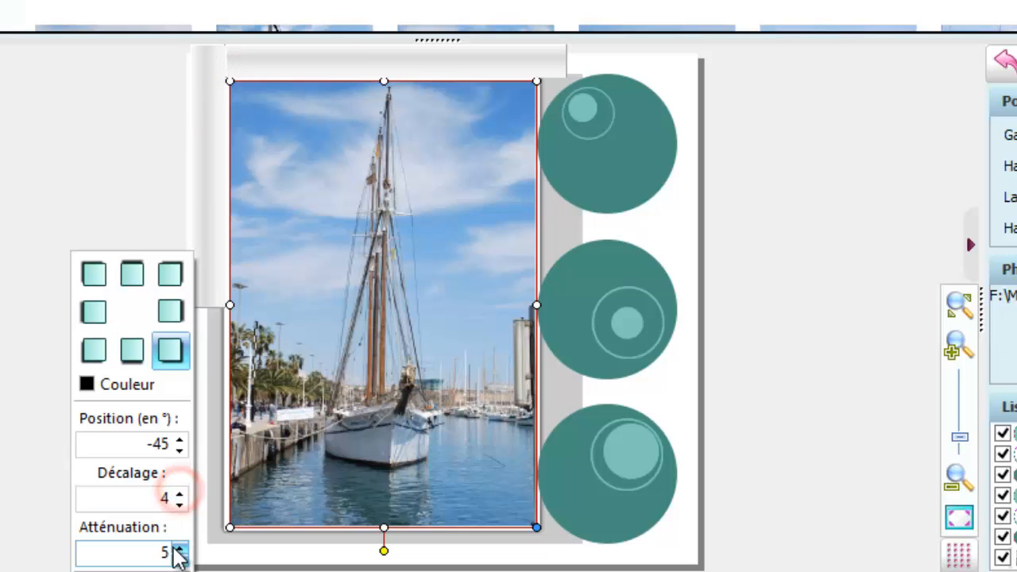
left_click(180, 548)
left_click_drag(351, 237, 337, 236)
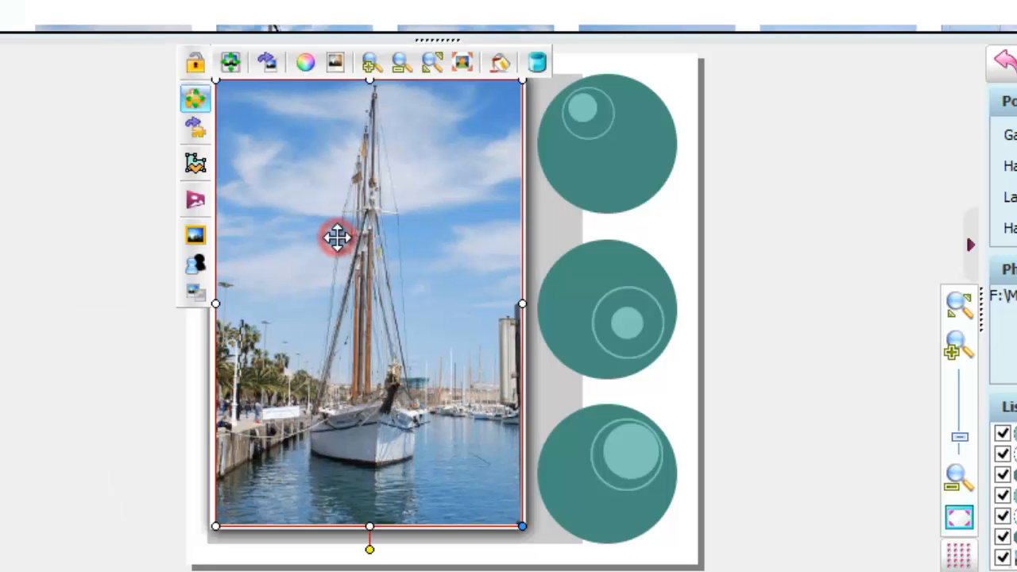
Step: Apply the Toaster effect to the sailboat photo in the photo retouching tools, save the result, and return to the page
left_click(501, 66)
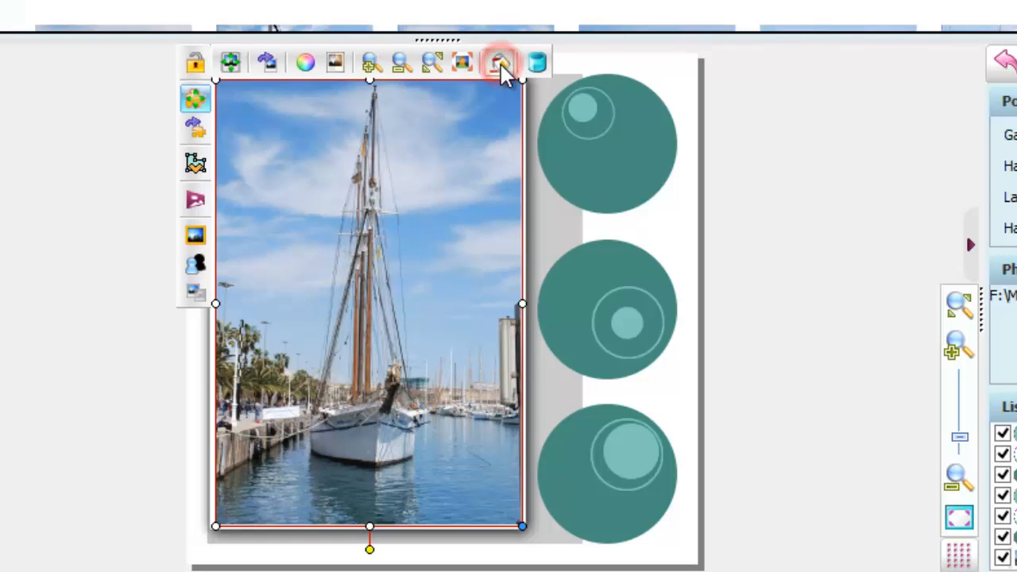
left_click(91, 159)
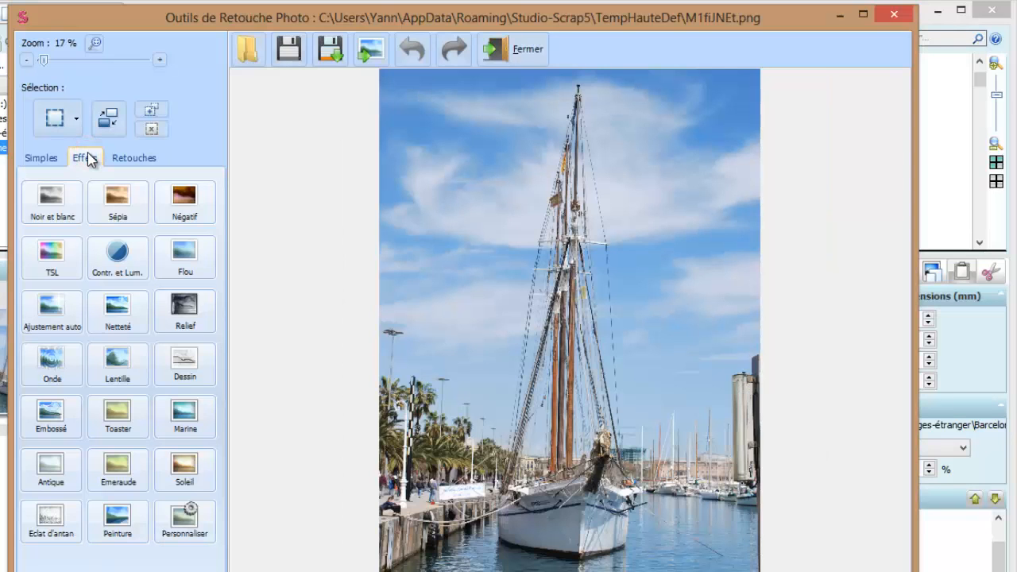
left_click(122, 420)
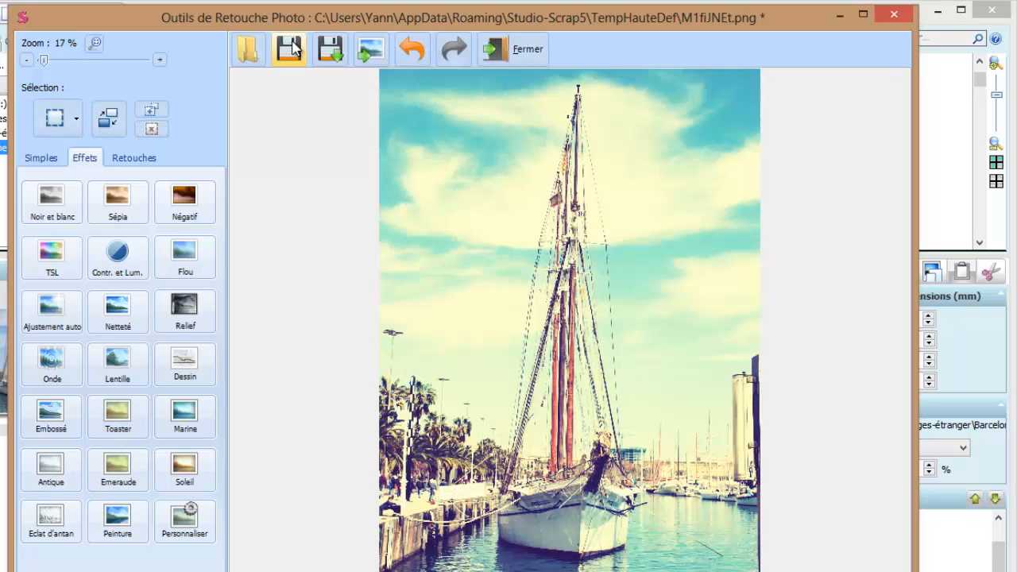
left_click(292, 49)
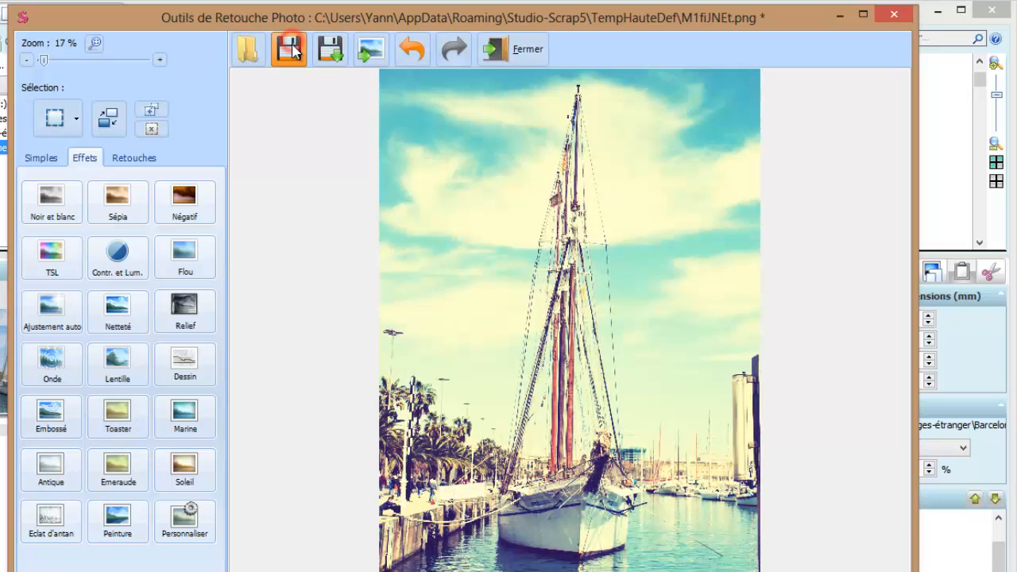
left_click(517, 51)
left_click(175, 399)
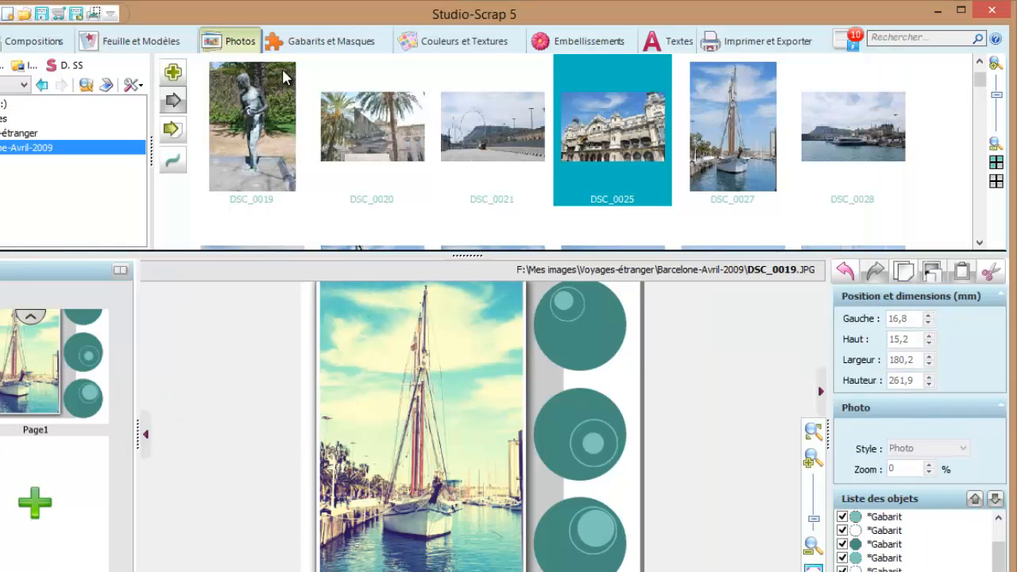
Step: Examine the template shapes in the templates and masks library, including simple shapes, tags and the childhood categories
left_click(296, 43)
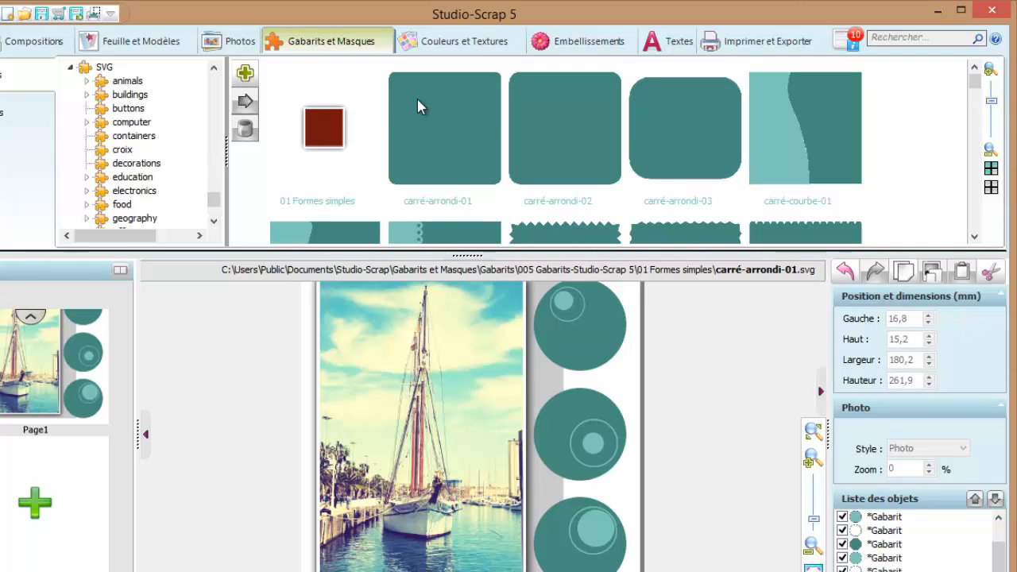
left_click(974, 236)
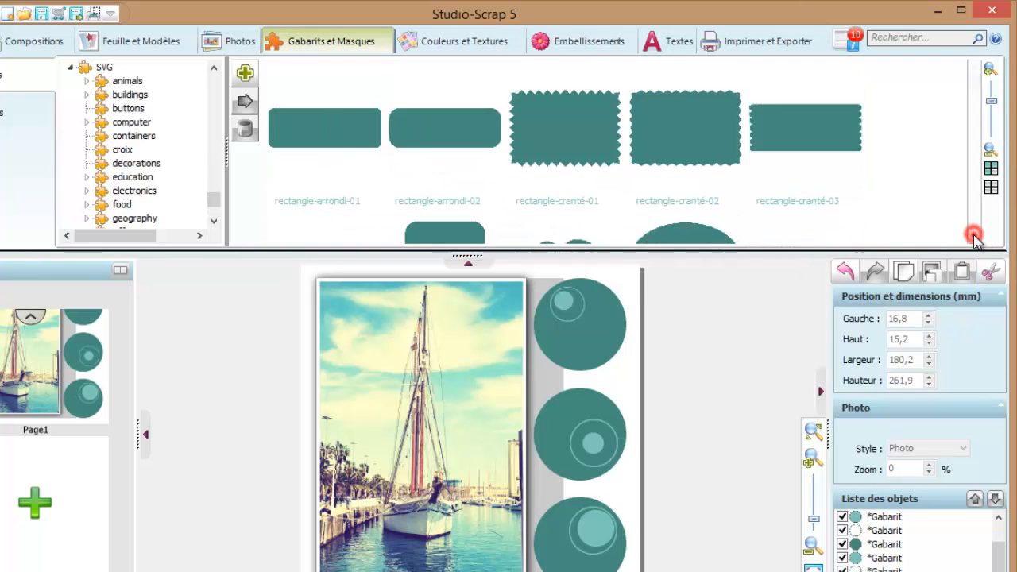
left_click(974, 236)
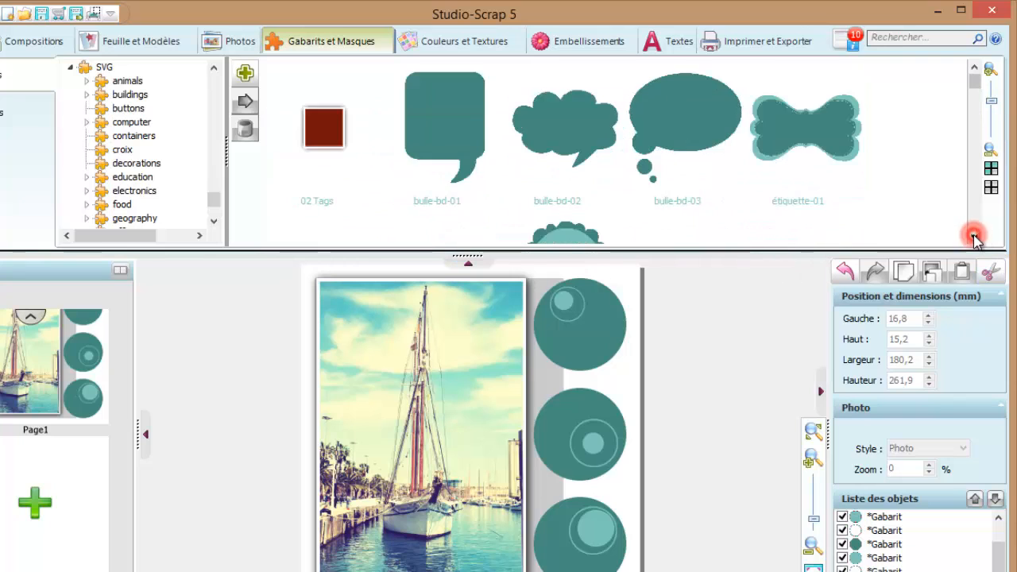
left_click(973, 70)
left_click_drag(213, 198, 223, 93)
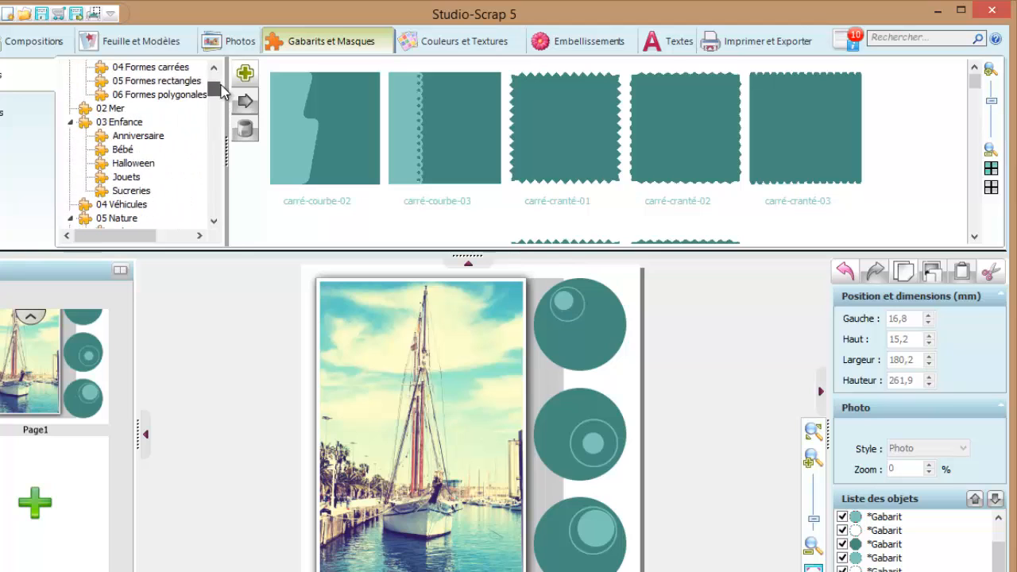
left_click(113, 138)
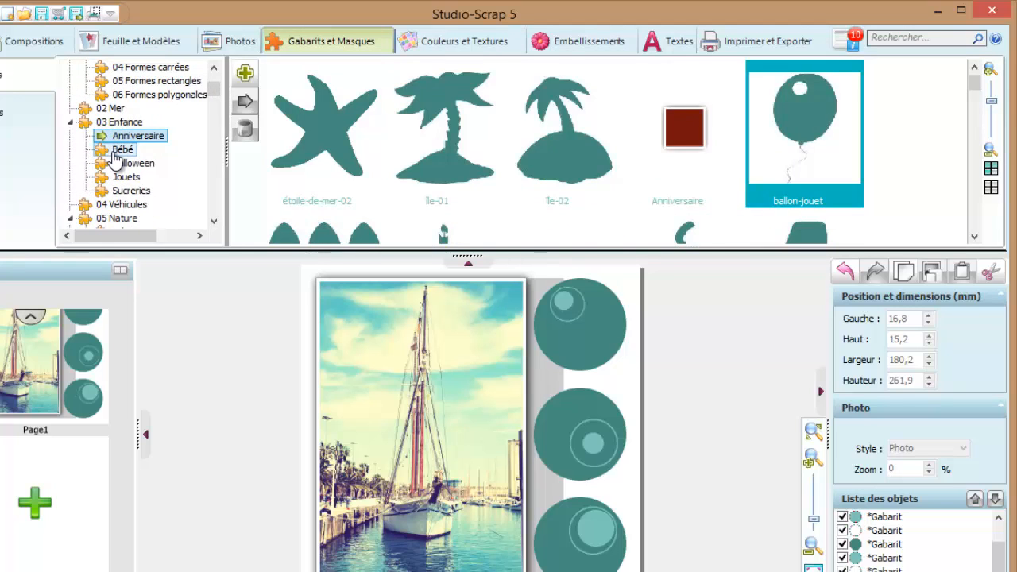
left_click(113, 151)
left_click(111, 175)
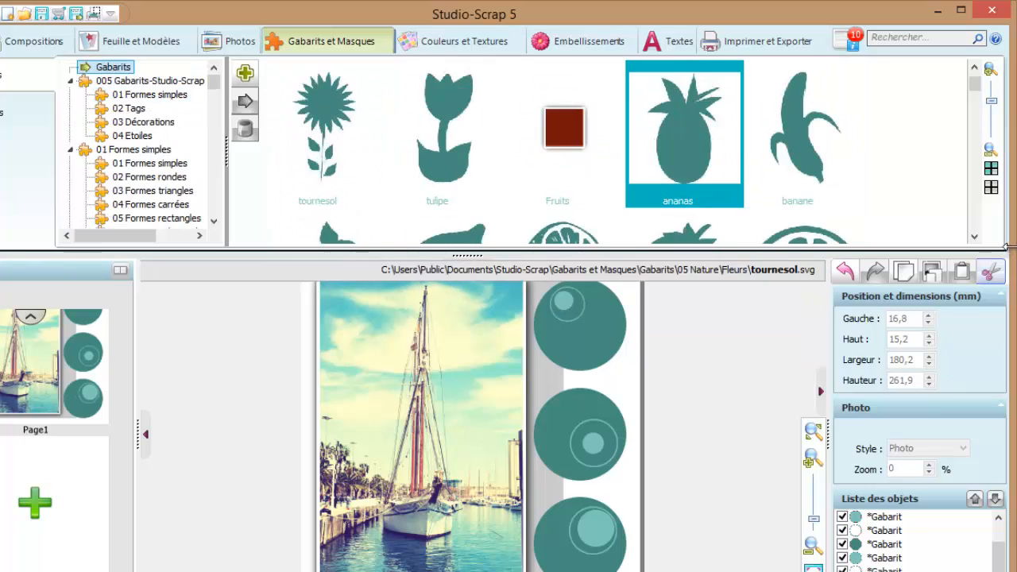
Step: Add the pear shape (poire) from the Fruits templates to the page as a new object
left_click(975, 236)
left_click(974, 236)
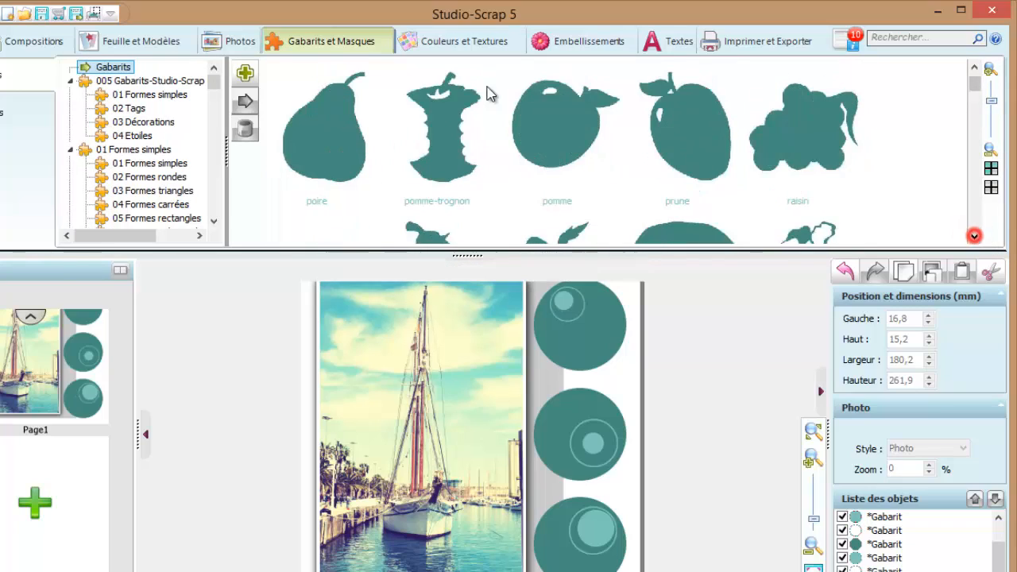
left_click(327, 111)
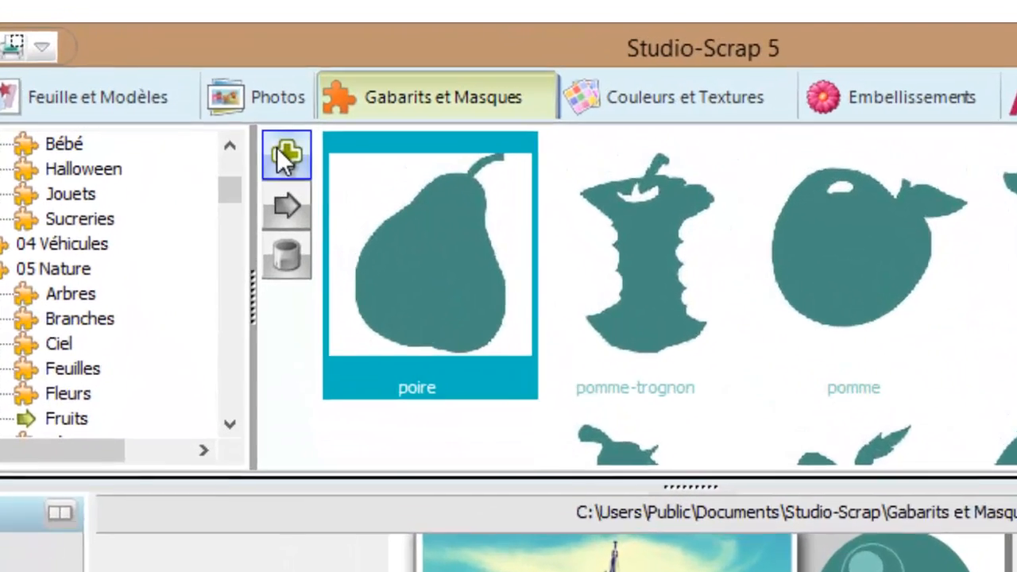
left_click(286, 155)
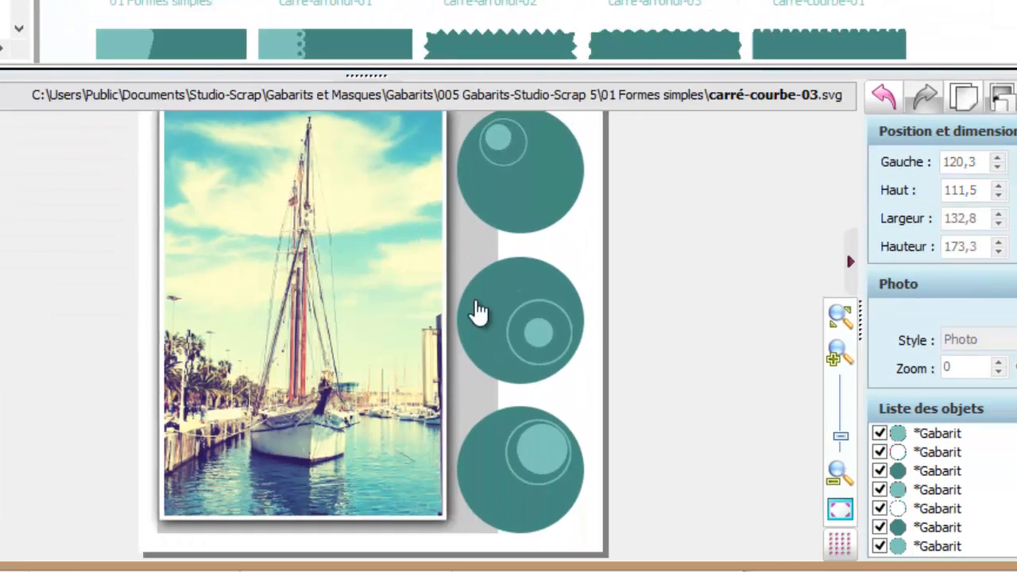
Step: Search the textures for "bleu" and fill the grey rectangle behind the sailboat photo with the abstrait-bleu-vert texture
left_click(463, 247)
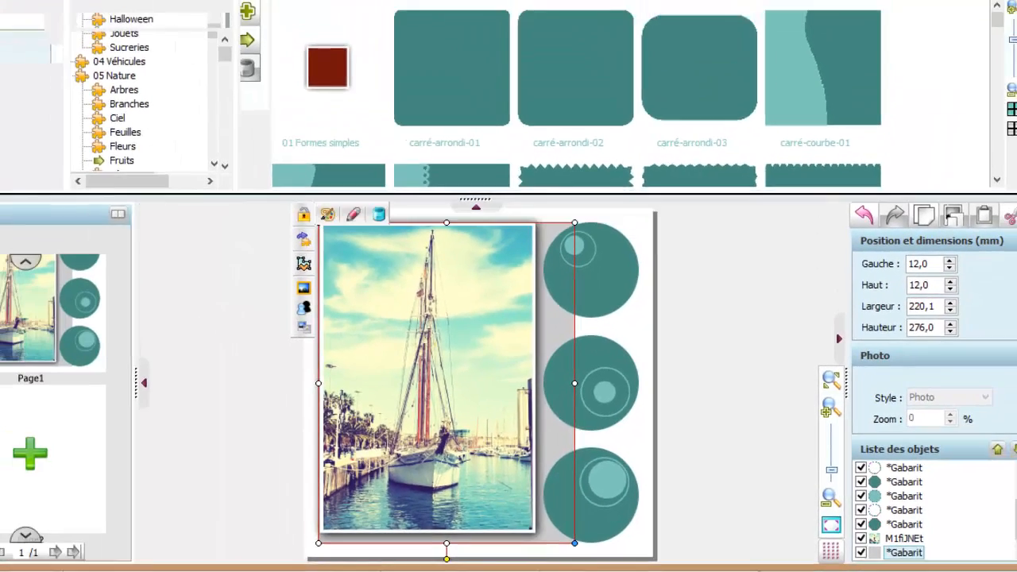
left_click(506, 39)
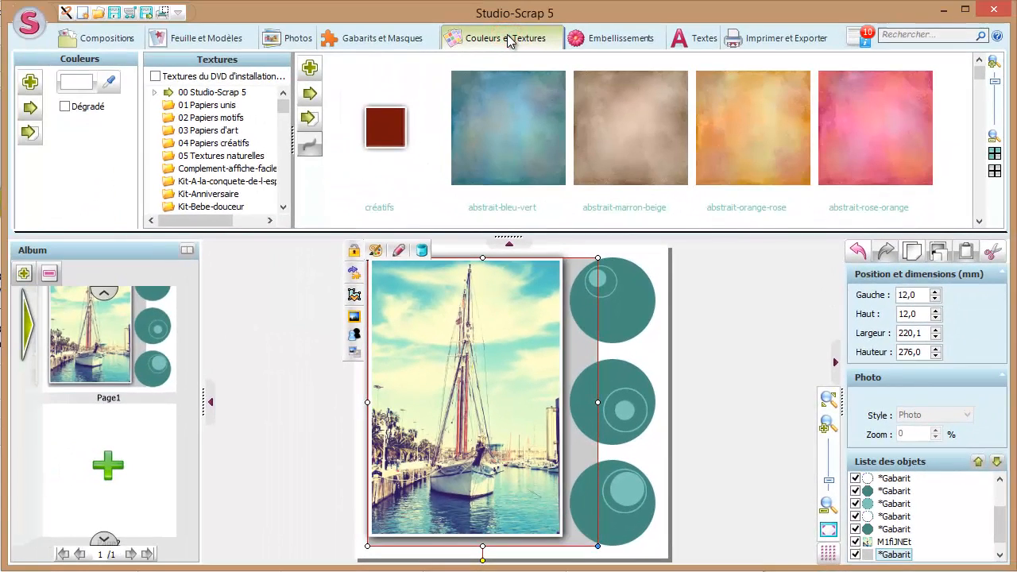
left_click(979, 222)
left_click(979, 222)
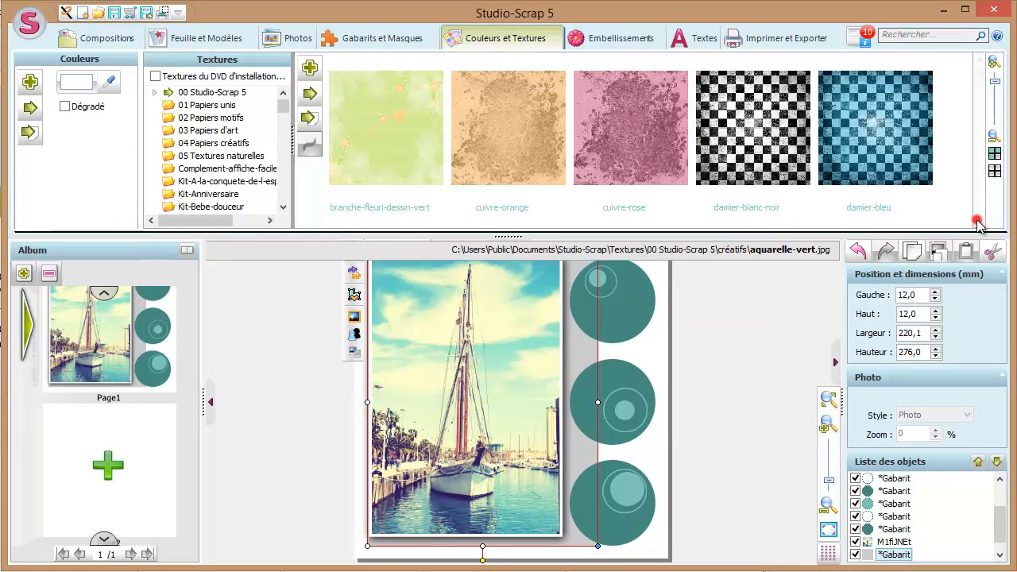
left_click(979, 225)
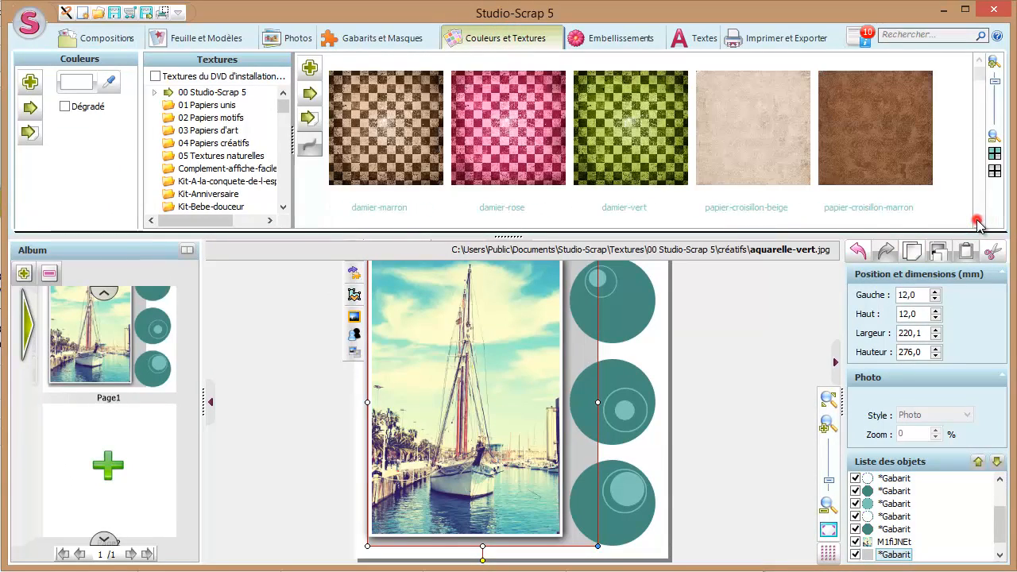
left_click(910, 37)
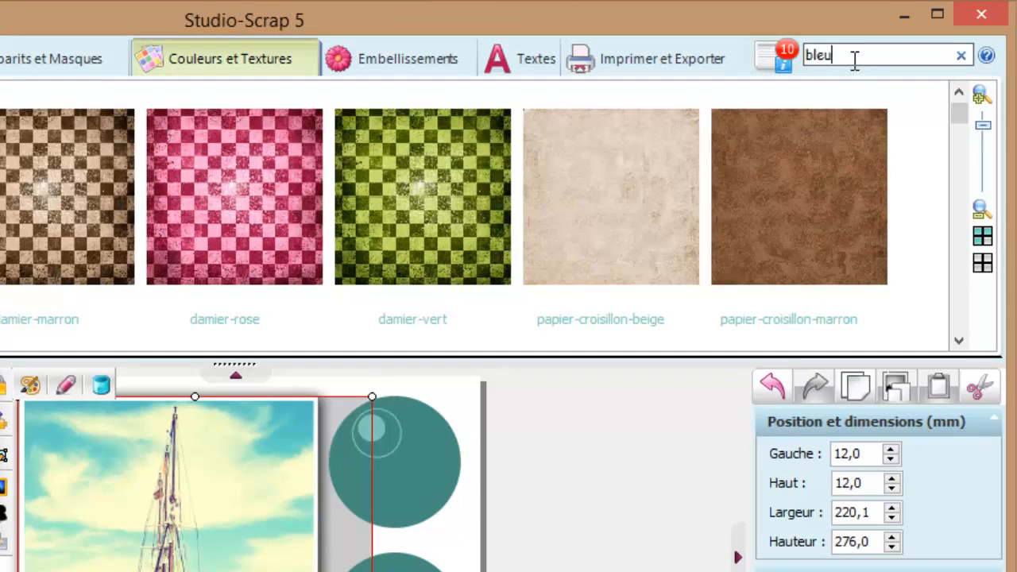
type("bleu")
key("Return")
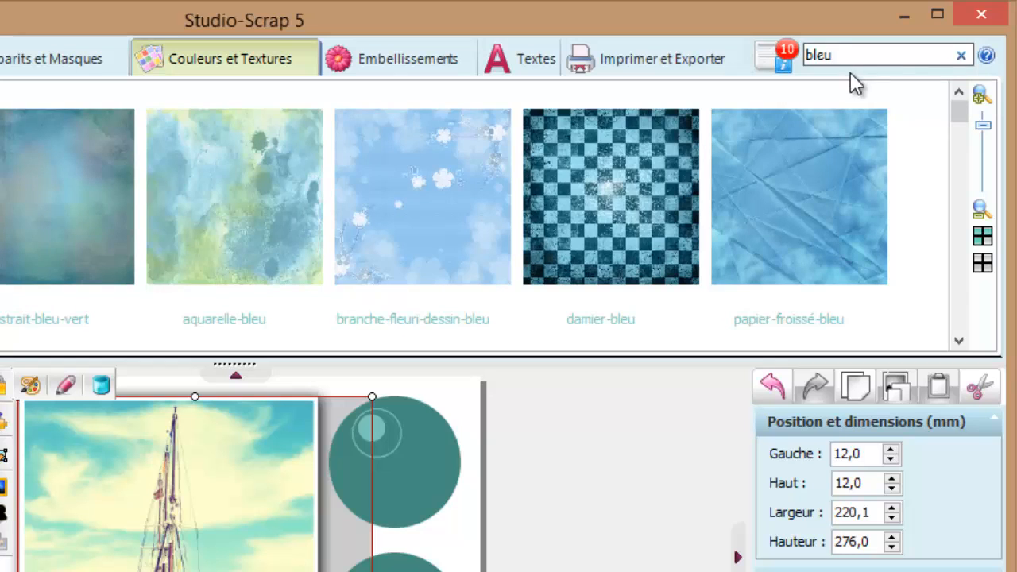
left_click(3, 204)
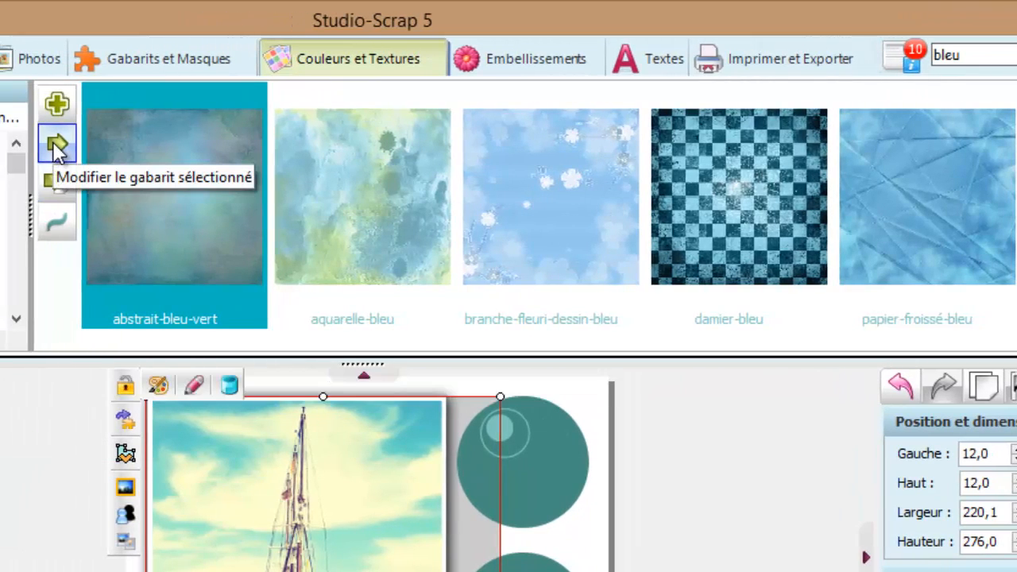
left_click(57, 148)
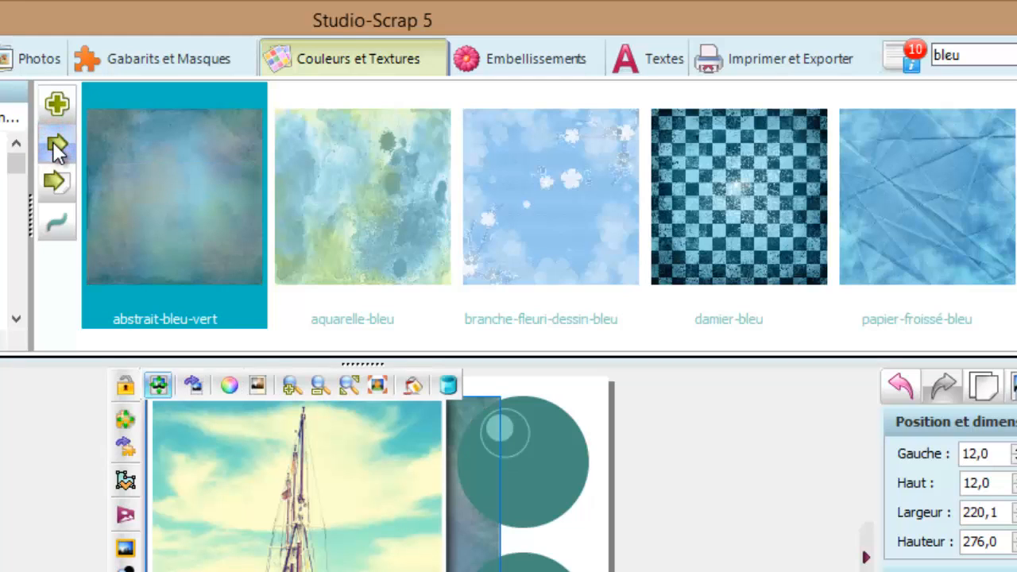
left_click(58, 548)
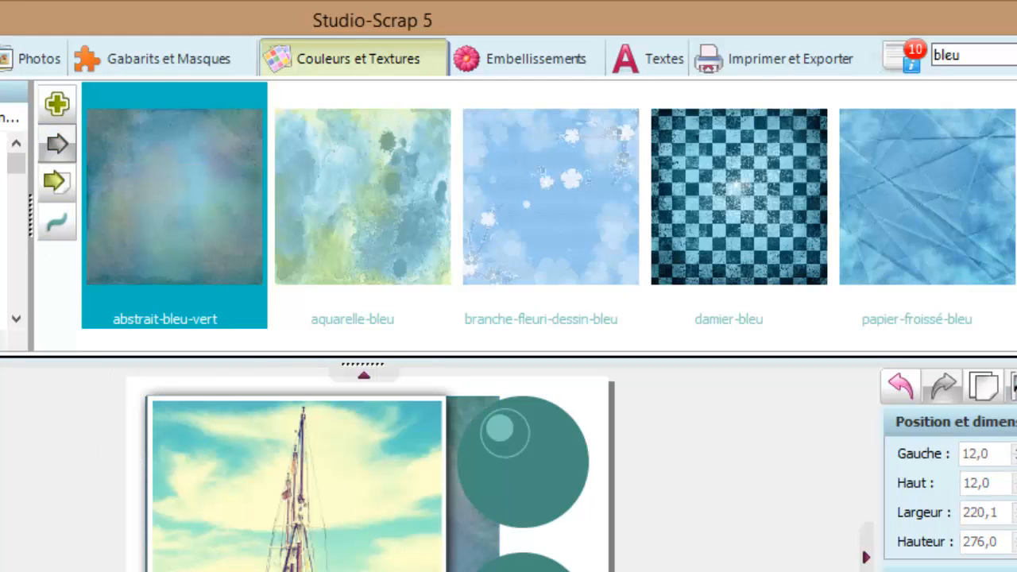
Step: Replace the fill of the rectangle behind the sailboat photo with the motif-etoile-bleu texture
left_click(466, 547)
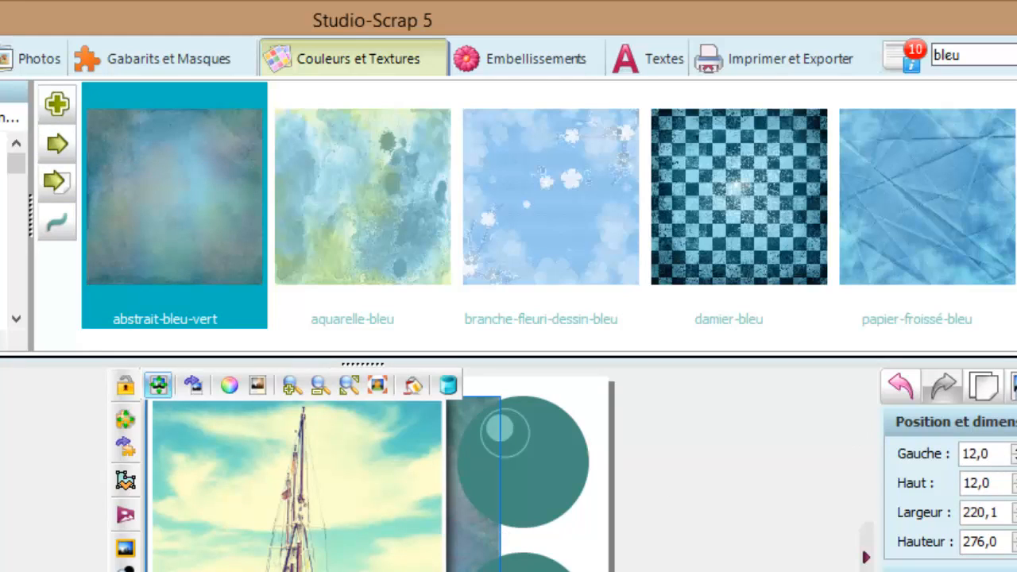
scroll(550, 208, "down", 1)
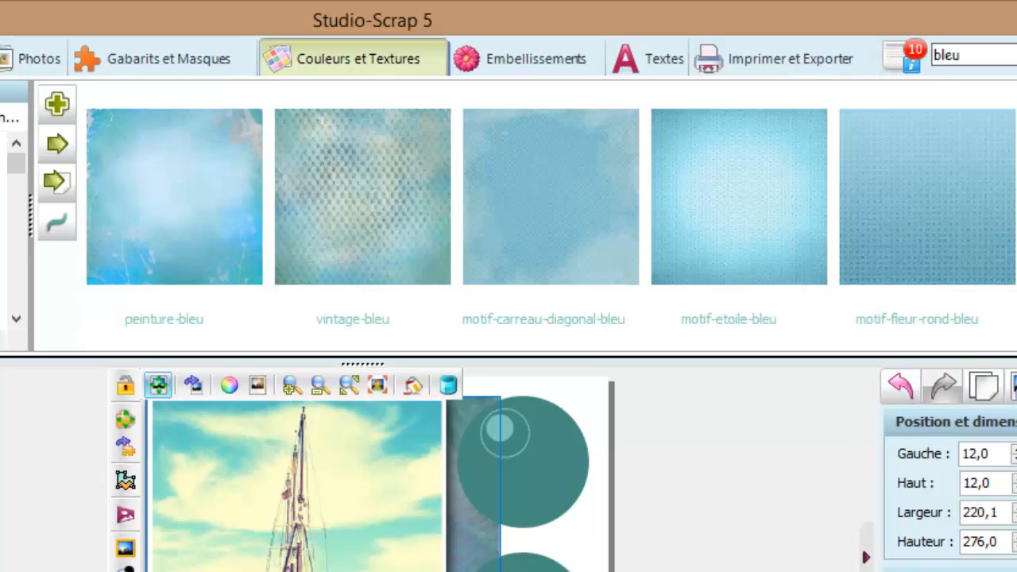
left_click(719, 223)
left_click(58, 145)
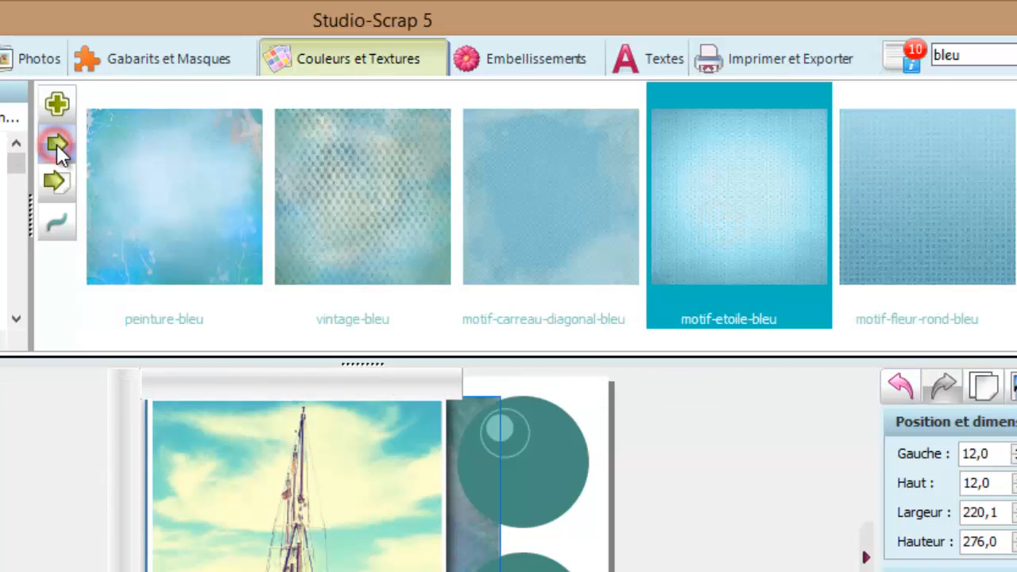
left_click(12, 445)
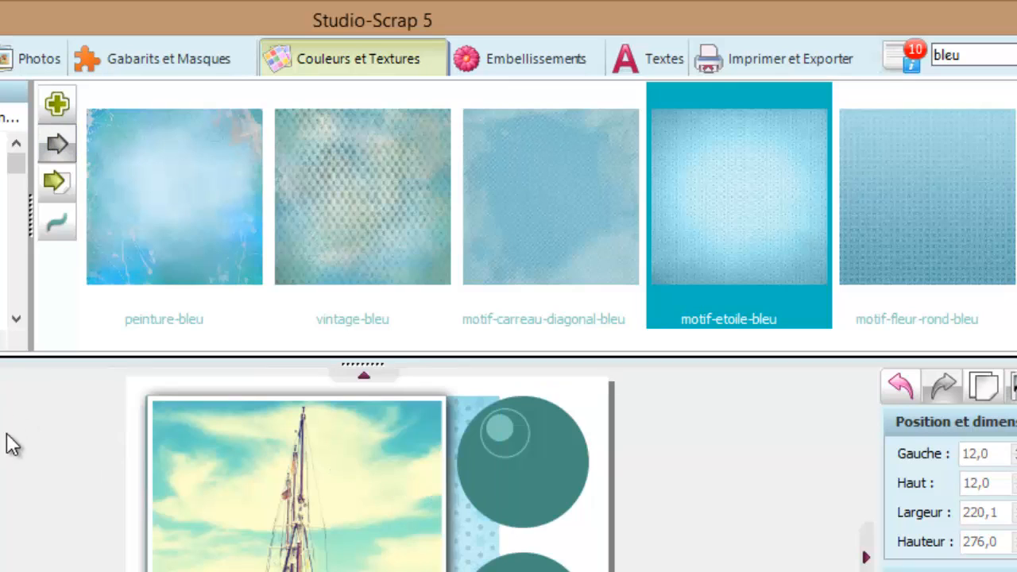
Step: Search the textures for "marron" and fill the large teal circles beside the photo with papier-croisillon-marron
left_click(544, 466)
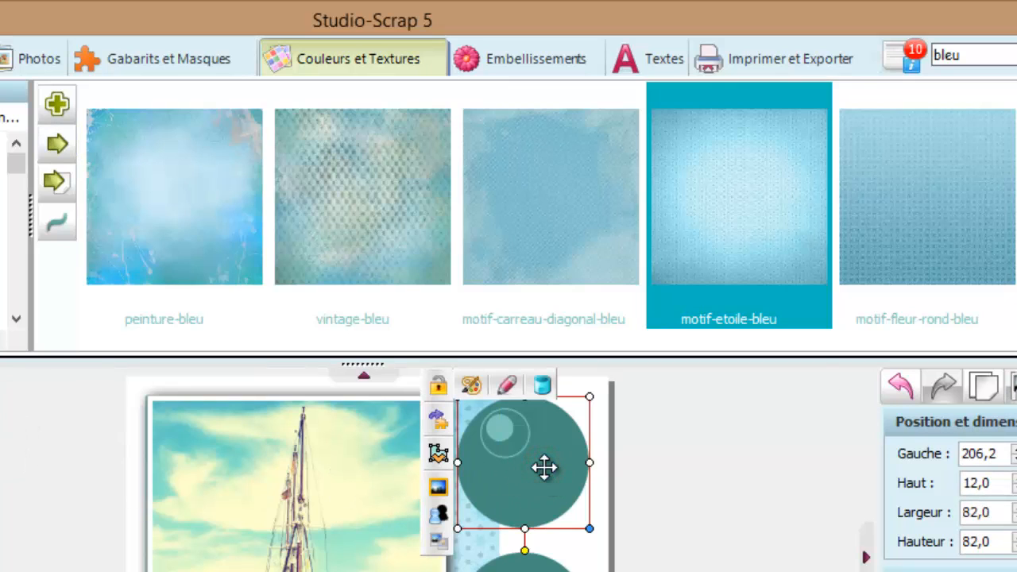
double_click(950, 55)
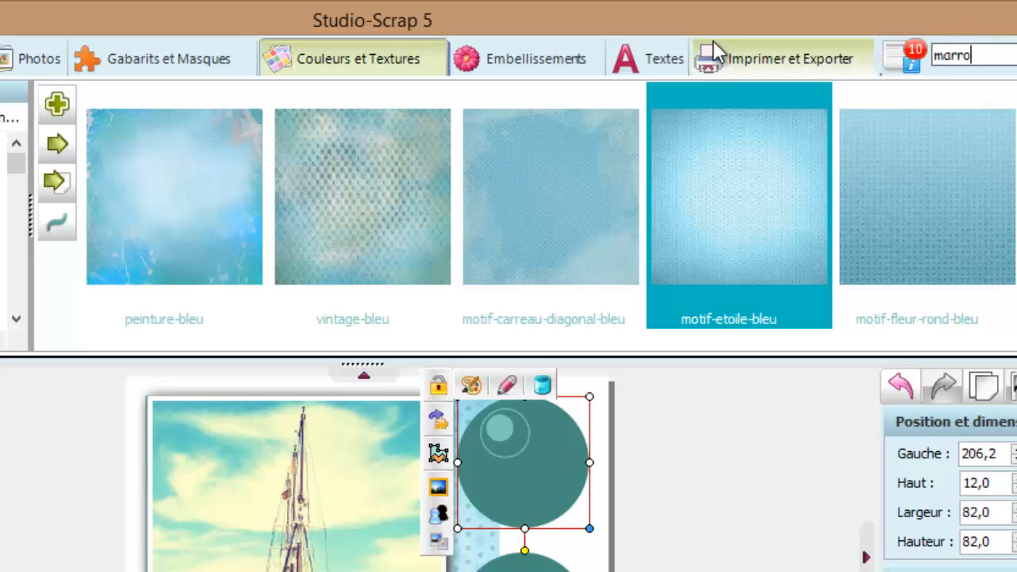
key("Return")
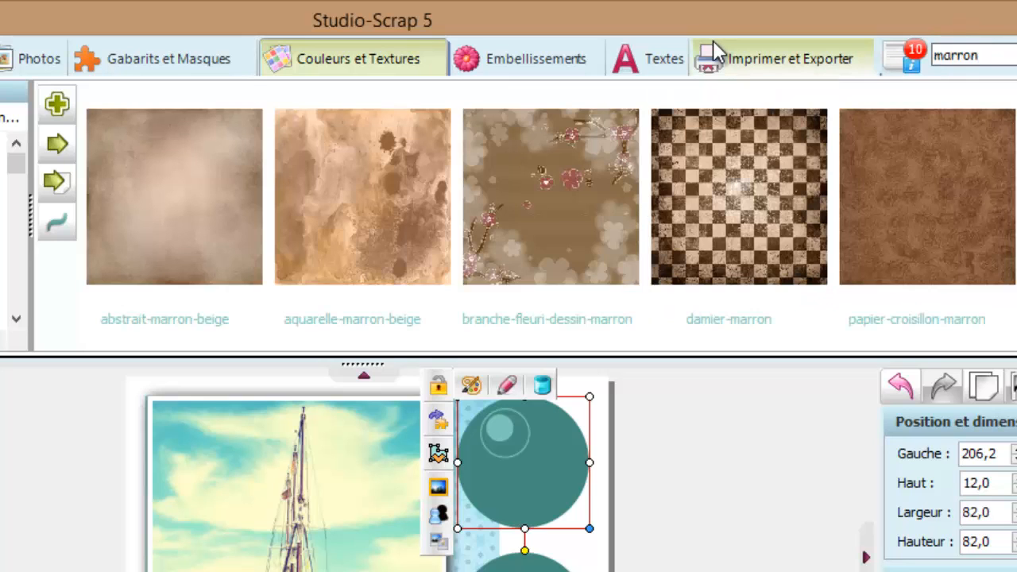
double_click(887, 169)
left_click(70, 498)
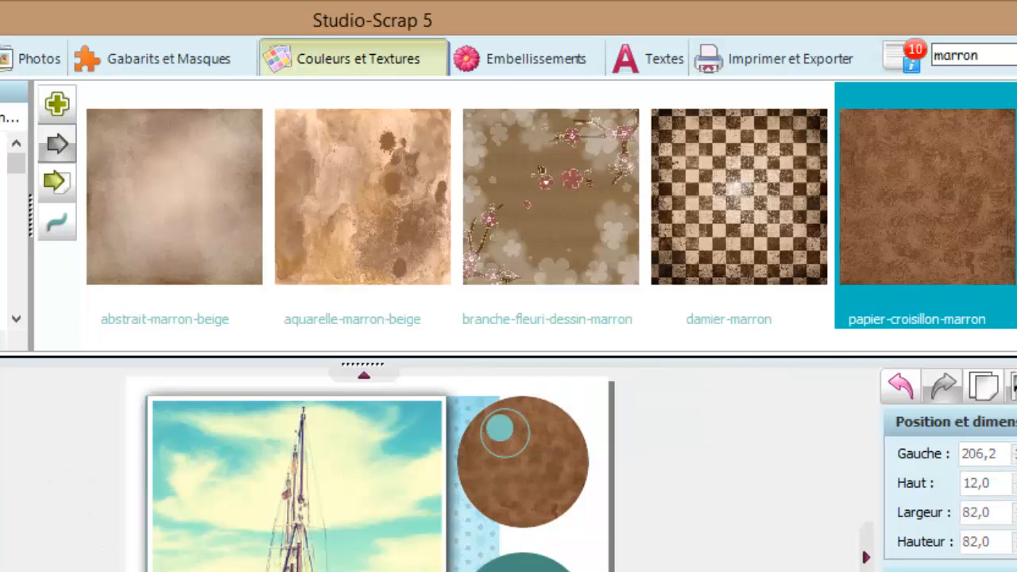
left_click(522, 566)
left_click(61, 141)
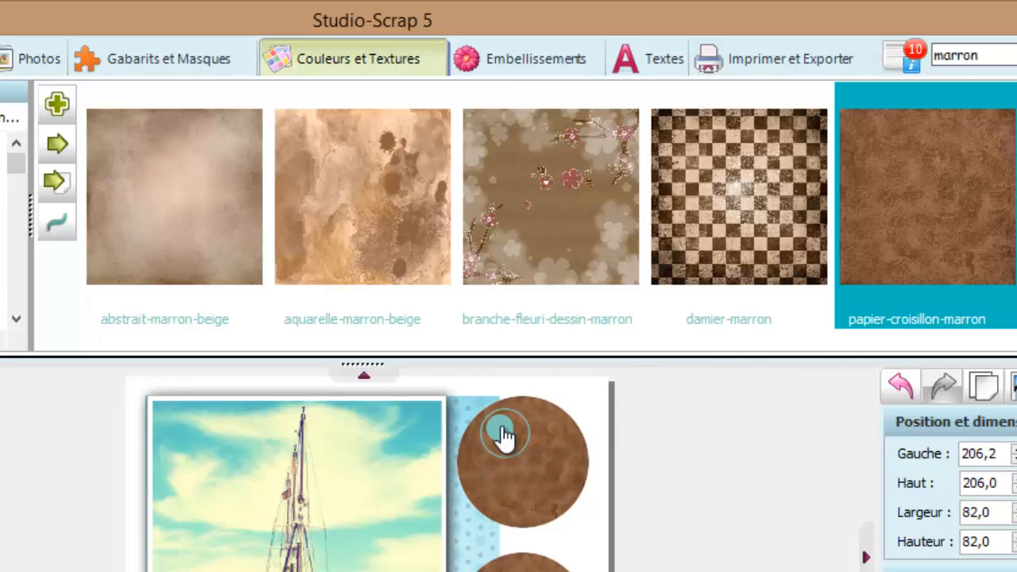
left_click(503, 433)
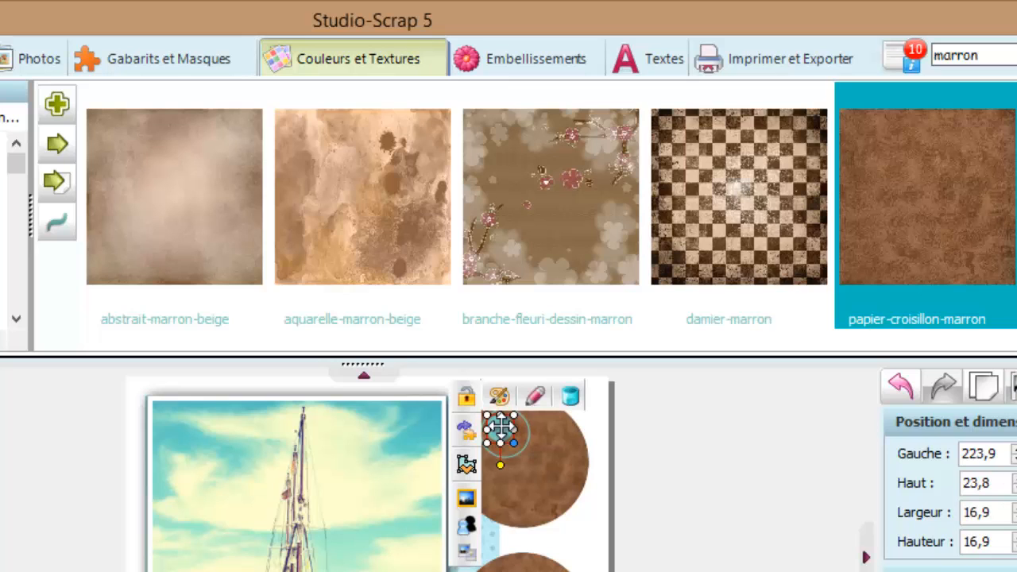
Step: Add the attache-métal-rivet-2-gris embellishment as a new object and place it on the photo's left edge near the upper corner
left_click(490, 62)
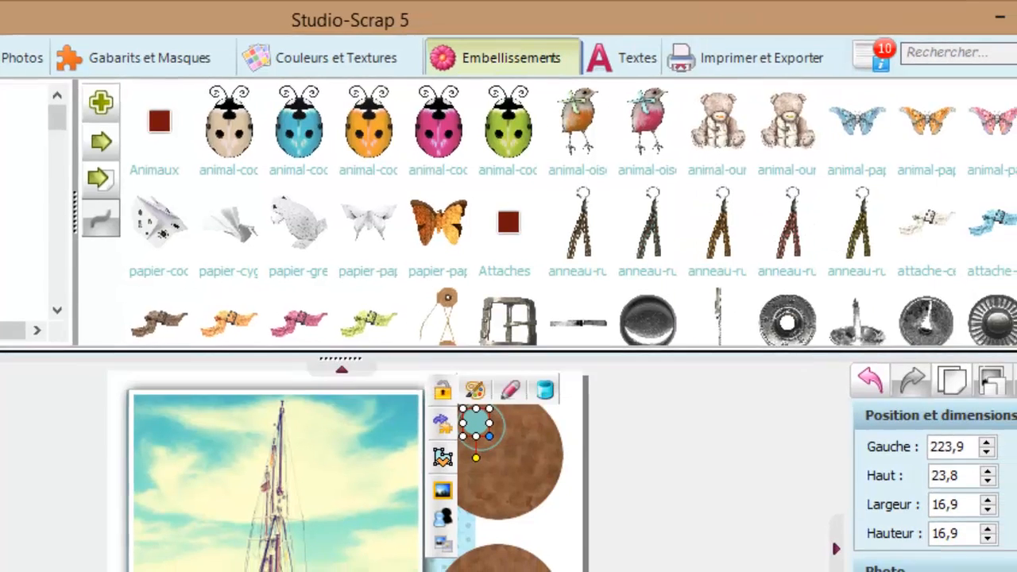
left_click(993, 329)
left_click(966, 322)
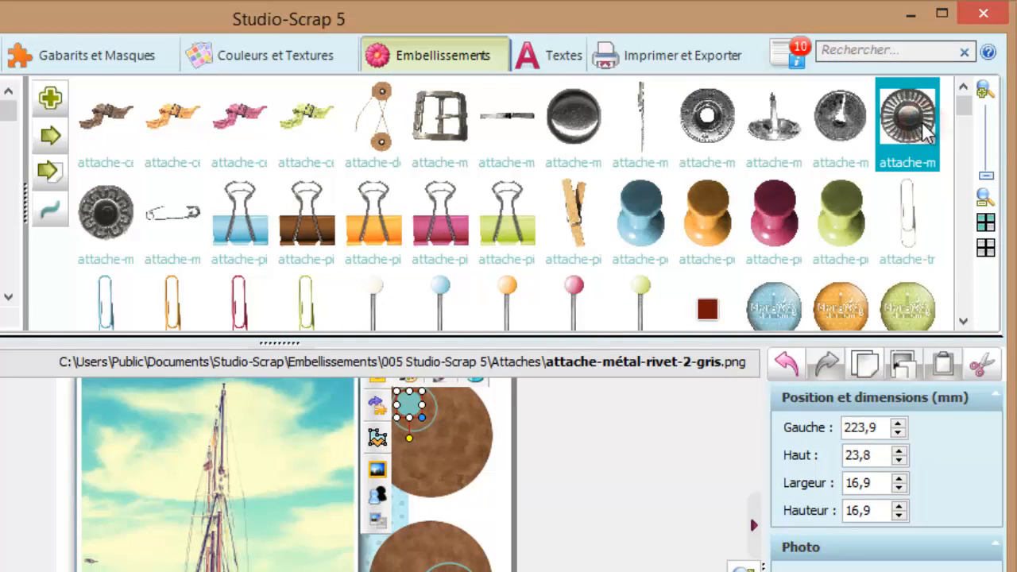
left_click(50, 98)
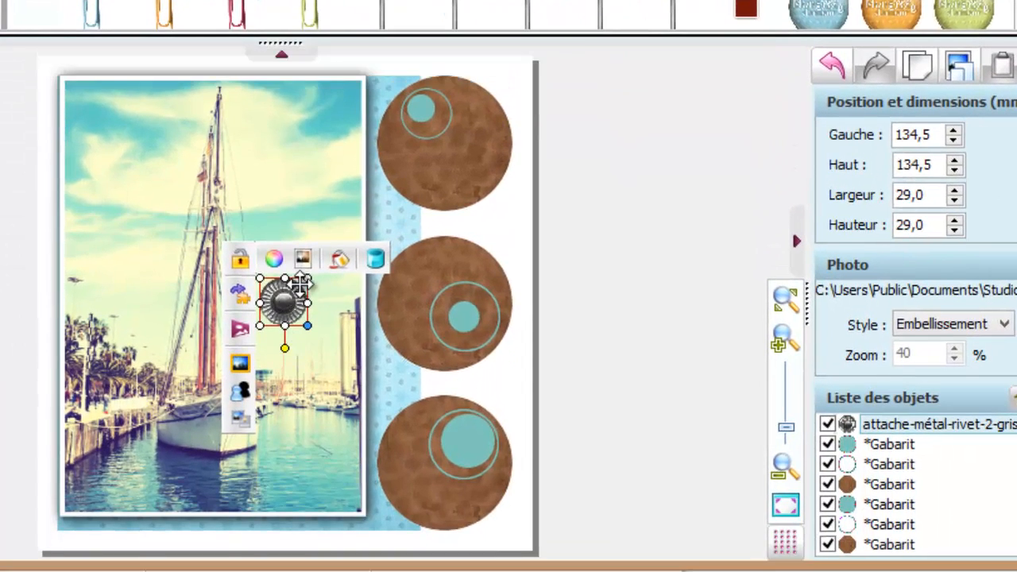
left_click_drag(293, 296, 62, 124)
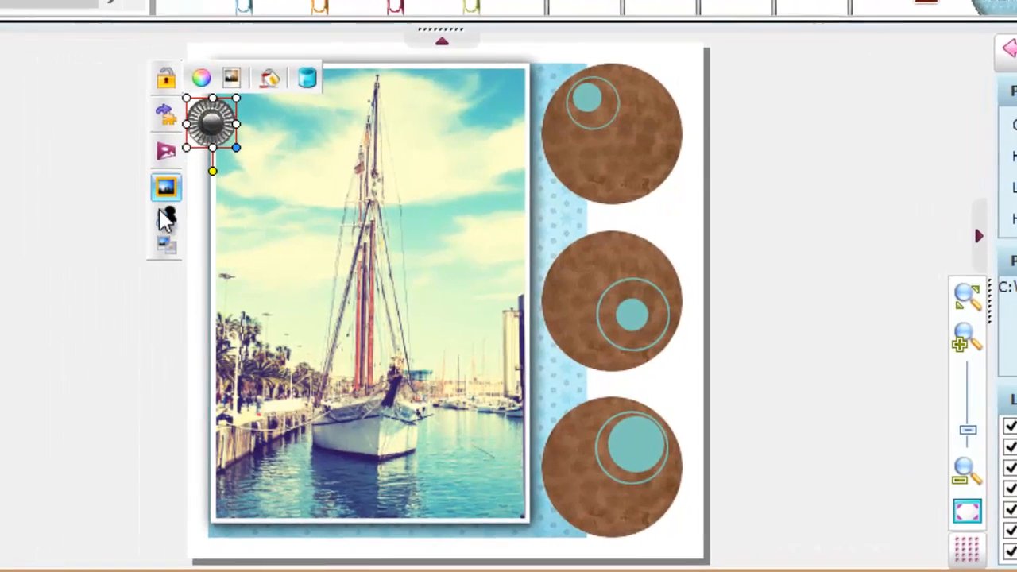
Step: Give the metal rivet a lower-right shadow at -45° with an offset (Décalage) of 3 and an attenuation of 7
left_click(16, 220)
triple_click(191, 448)
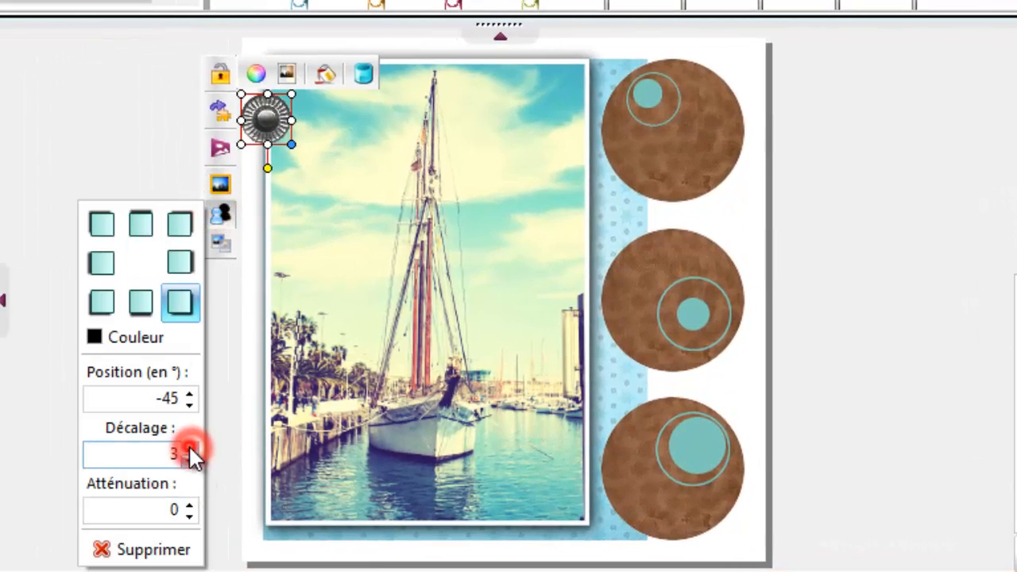
triple_click(188, 504)
left_click(189, 504)
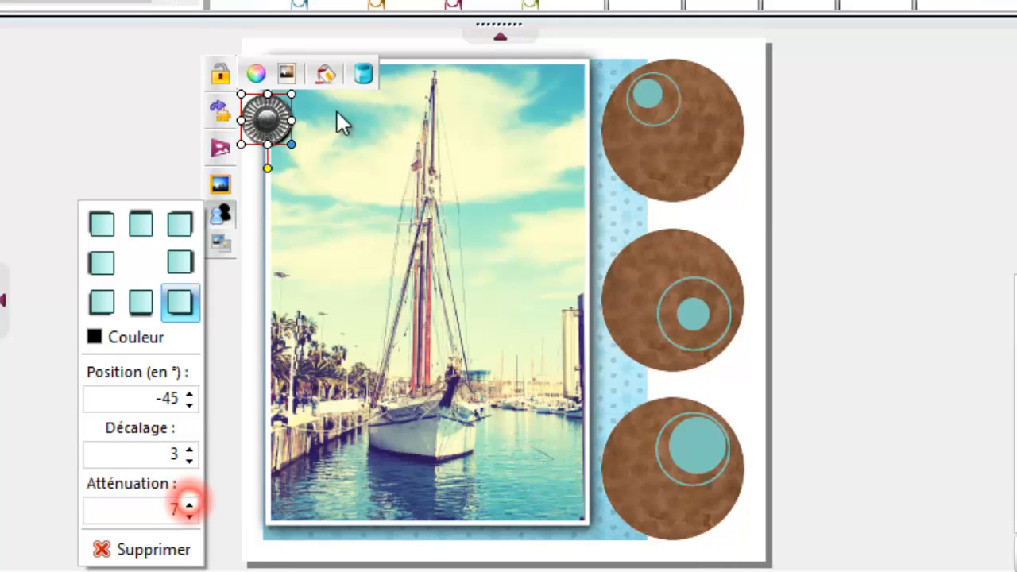
Step: Shrink the metal rivet proportionally to about 17.9 mm wide
left_click_drag(291, 141, 288, 111)
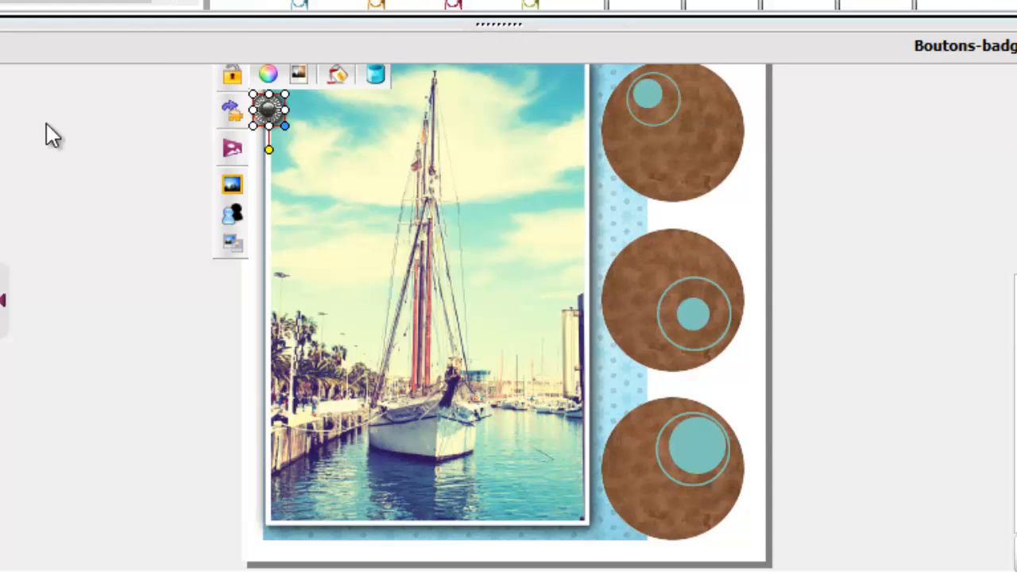
left_click(119, 120)
left_click(499, 37)
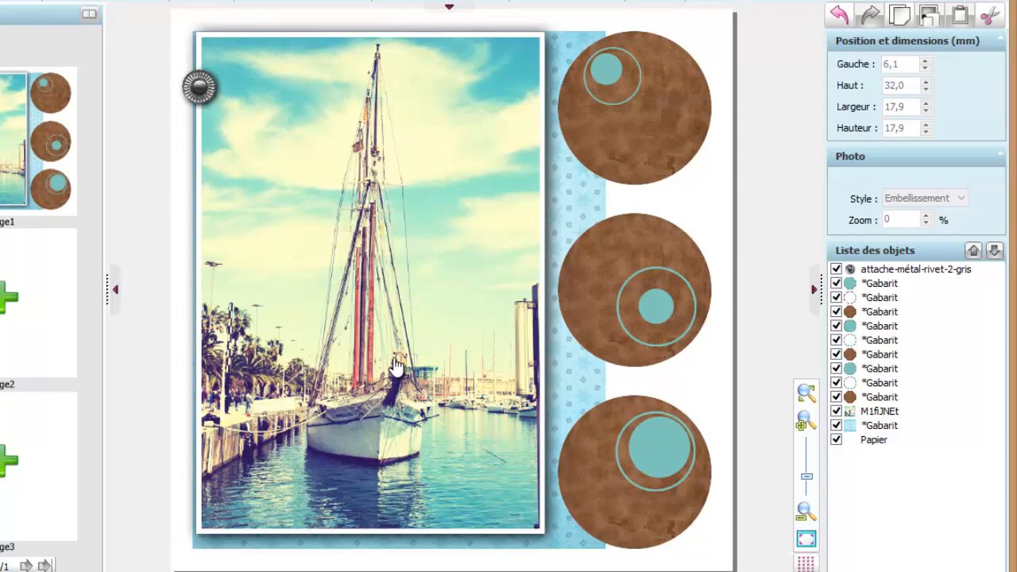
Step: Shift the sailboat photo to the right over its blue background and tilt it slightly counterclockwise
left_click(316, 301)
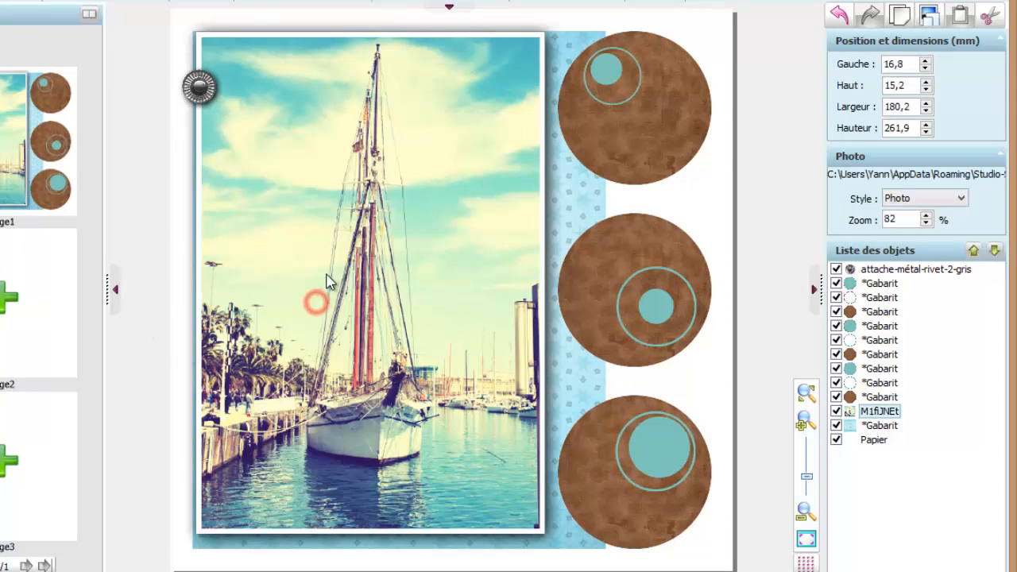
left_click_drag(333, 270, 370, 272)
left_click_drag(405, 554, 418, 554)
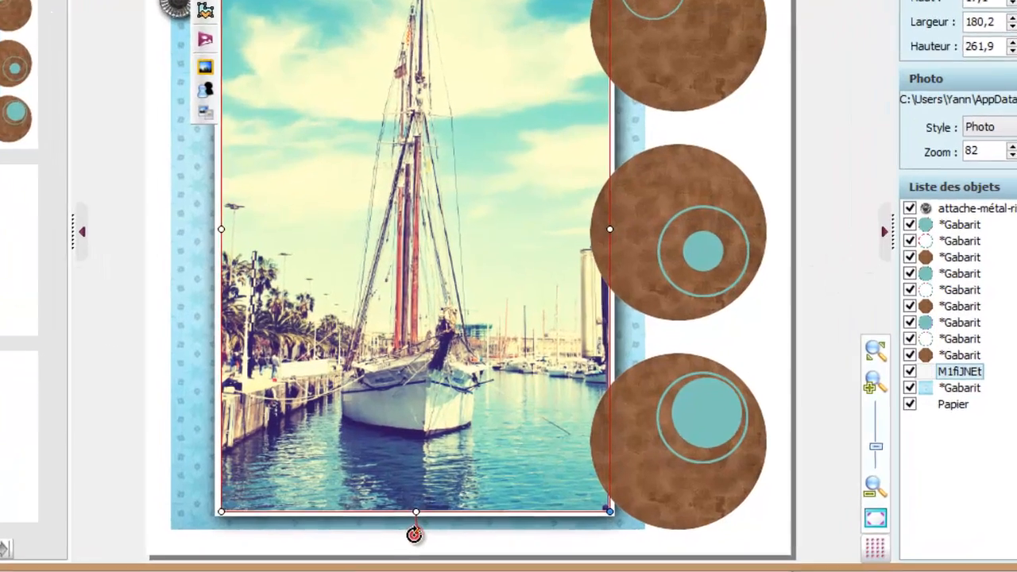
left_click_drag(465, 483, 465, 482)
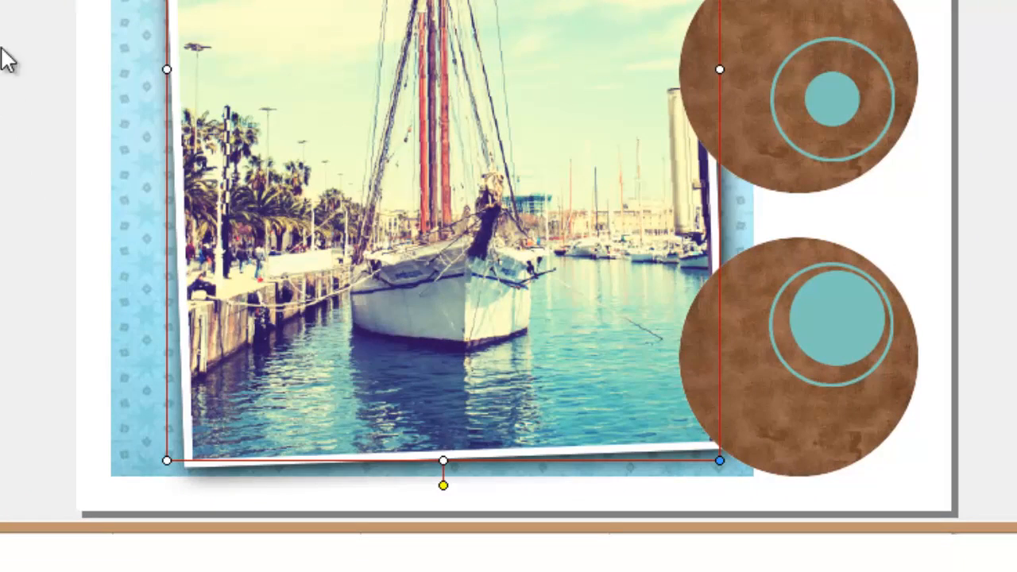
left_click(9, 445)
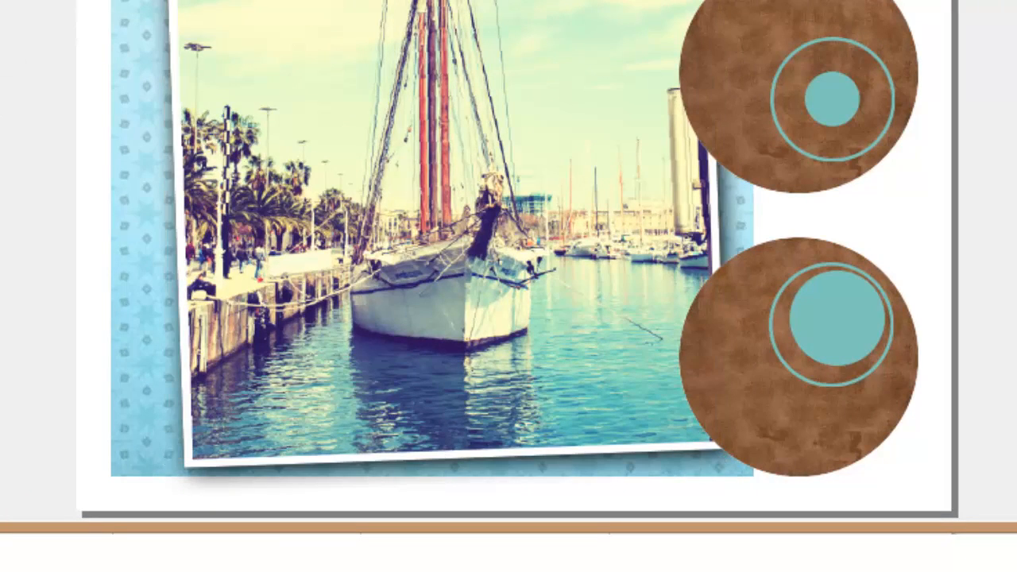
Step: Move the rivet onto the tilted photo's left edge, then duplicate it and place the copy just below it
left_click_drag(132, 78, 164, 108)
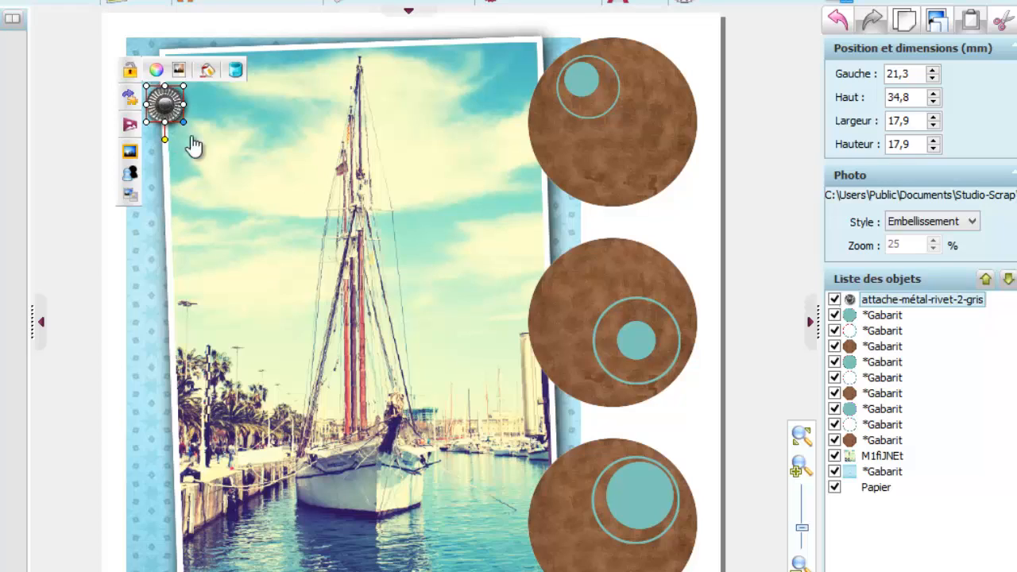
left_click(904, 21)
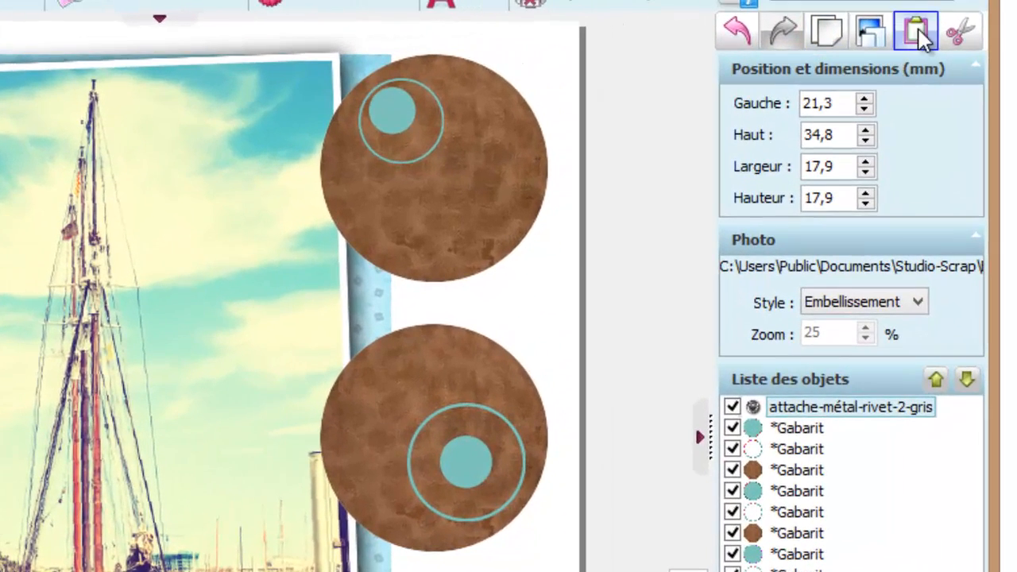
left_click(969, 20)
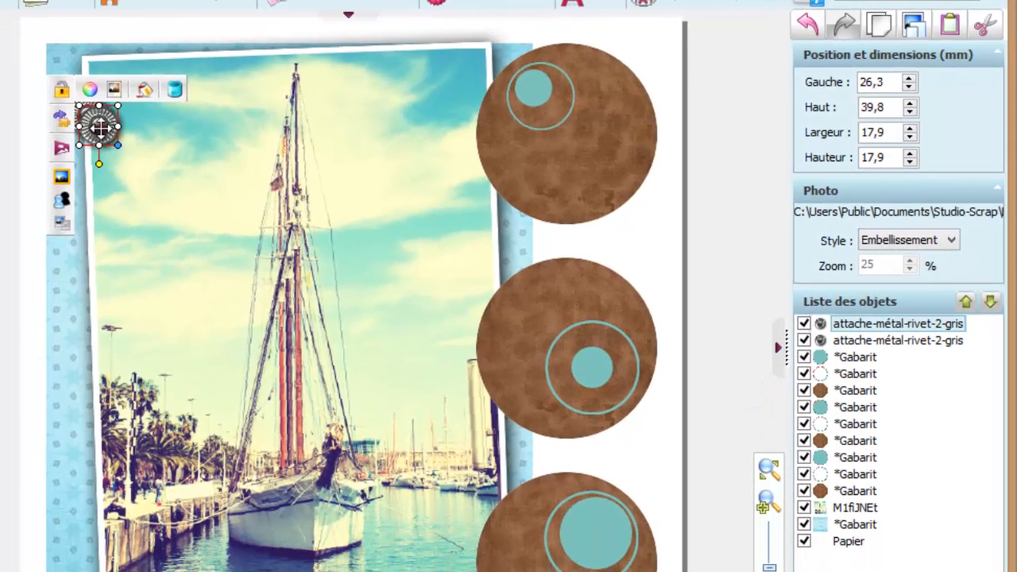
left_click_drag(98, 125, 93, 180)
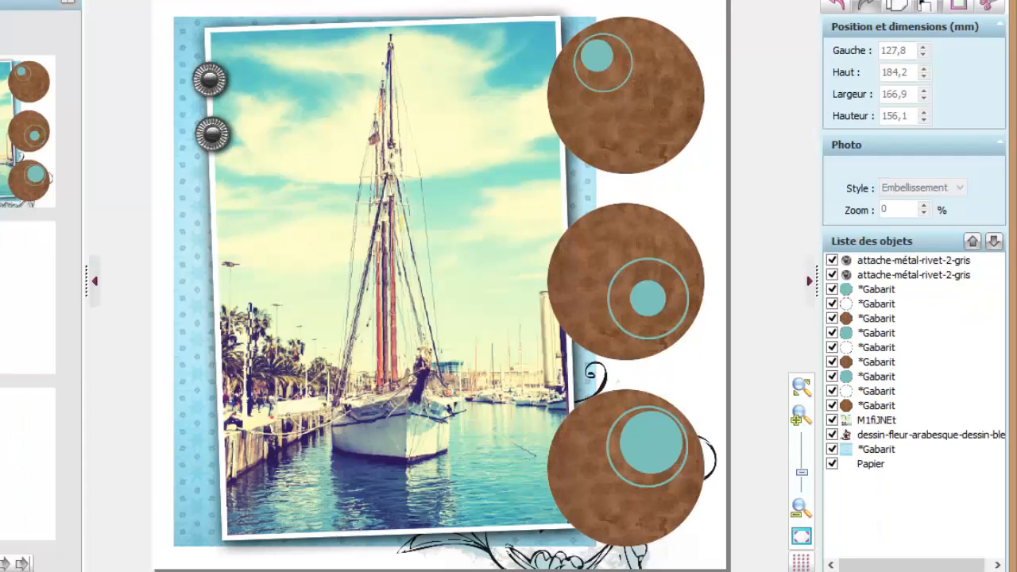
Step: Open the text editor and enter the title "Barcelone"
left_click(689, 16)
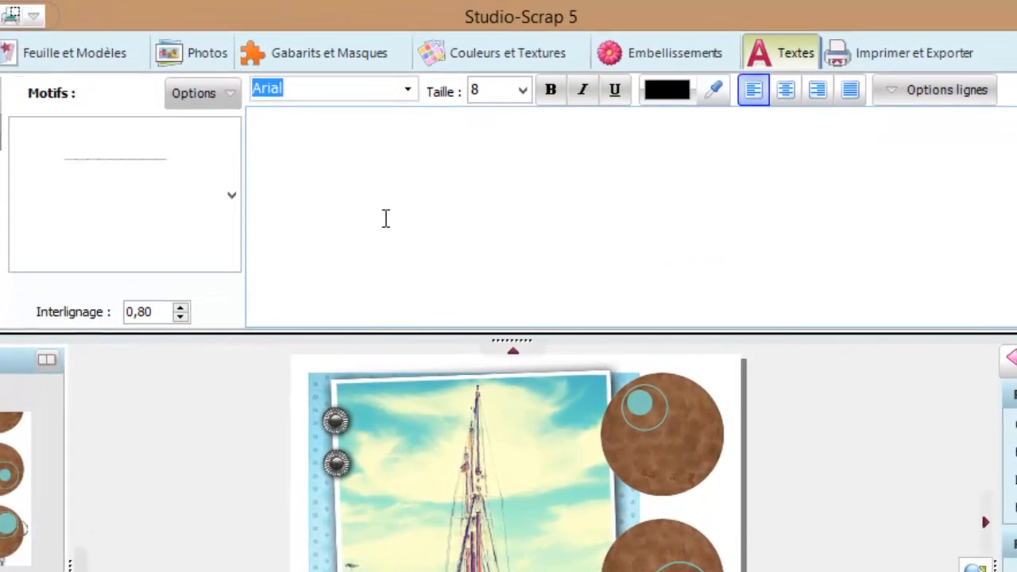
left_click(356, 136)
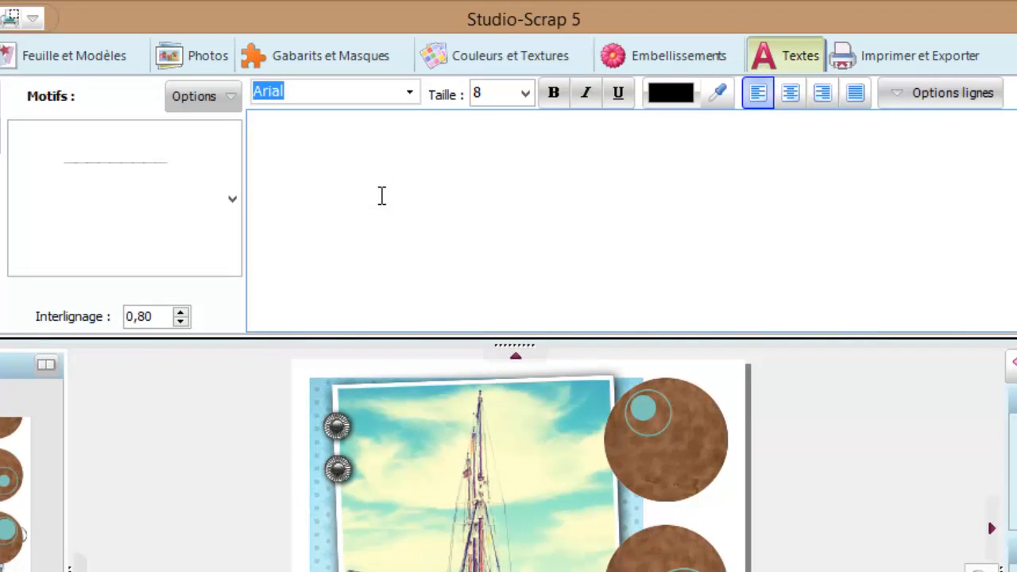
type("Barcel")
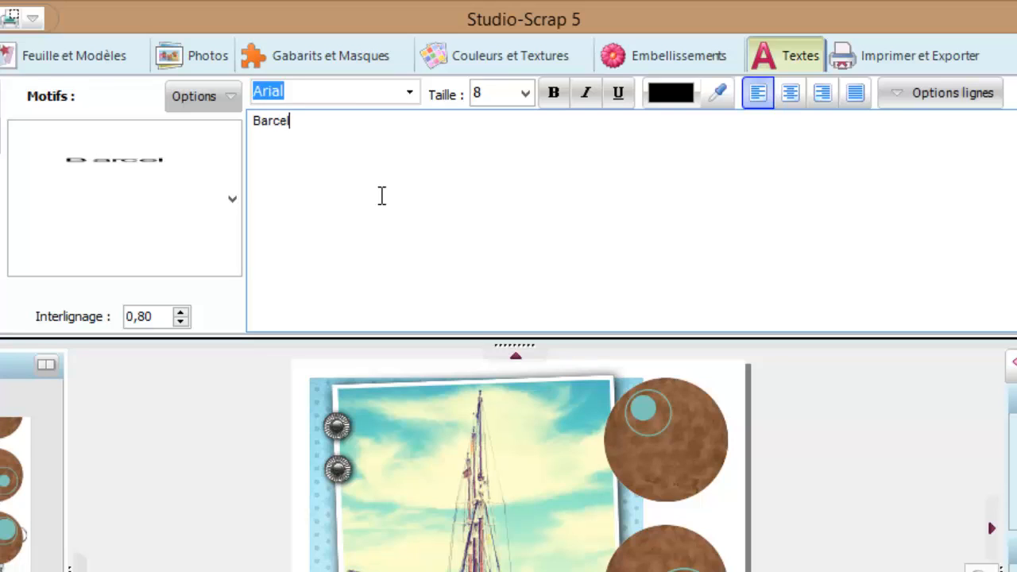
type("one")
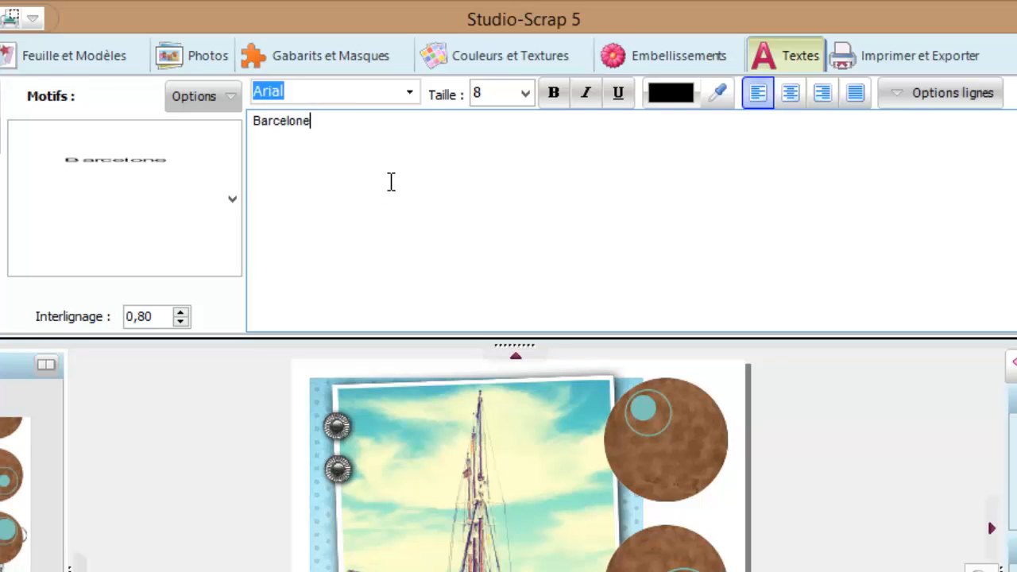
Step: Set the "Barcelone" title in the BlackChancery font at size 36
left_click(410, 92)
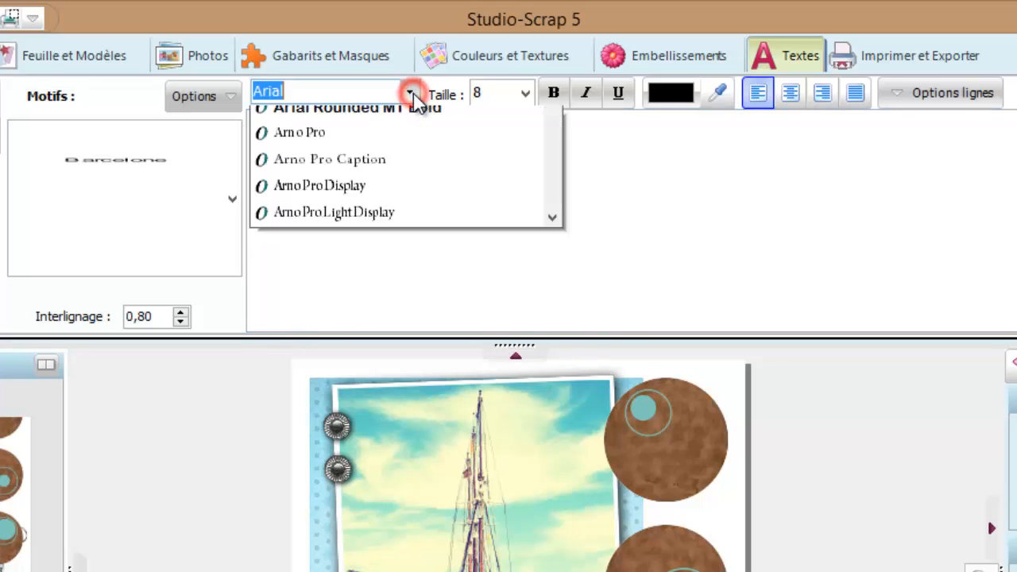
left_click_drag(545, 148, 553, 159)
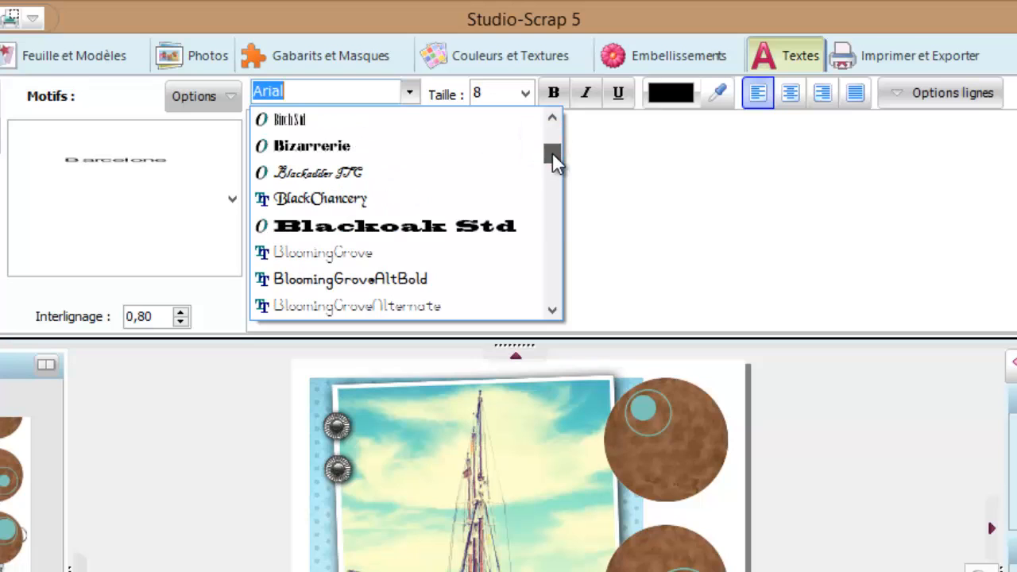
left_click(341, 190)
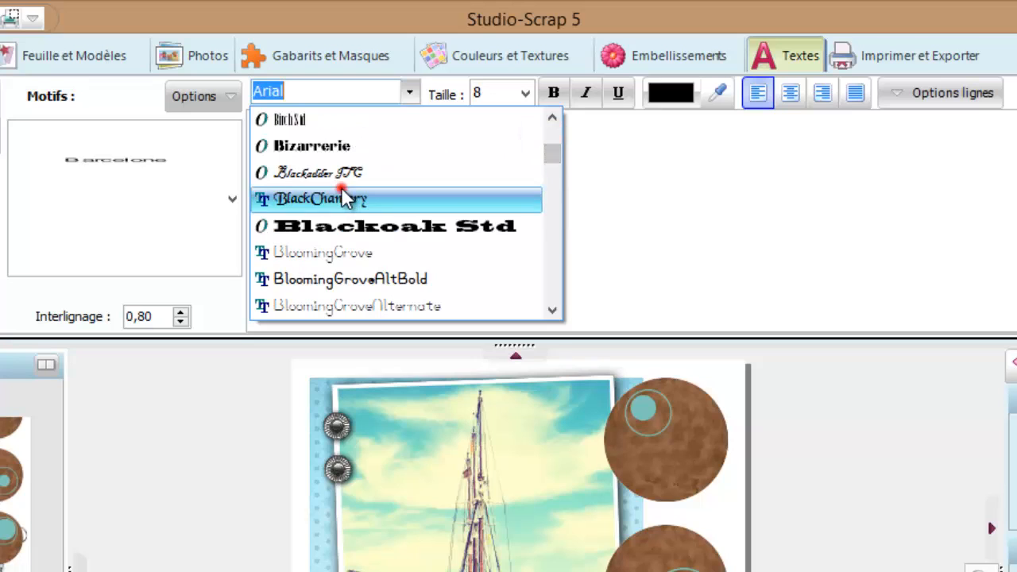
left_click(520, 95)
left_click_drag(525, 153, 528, 226)
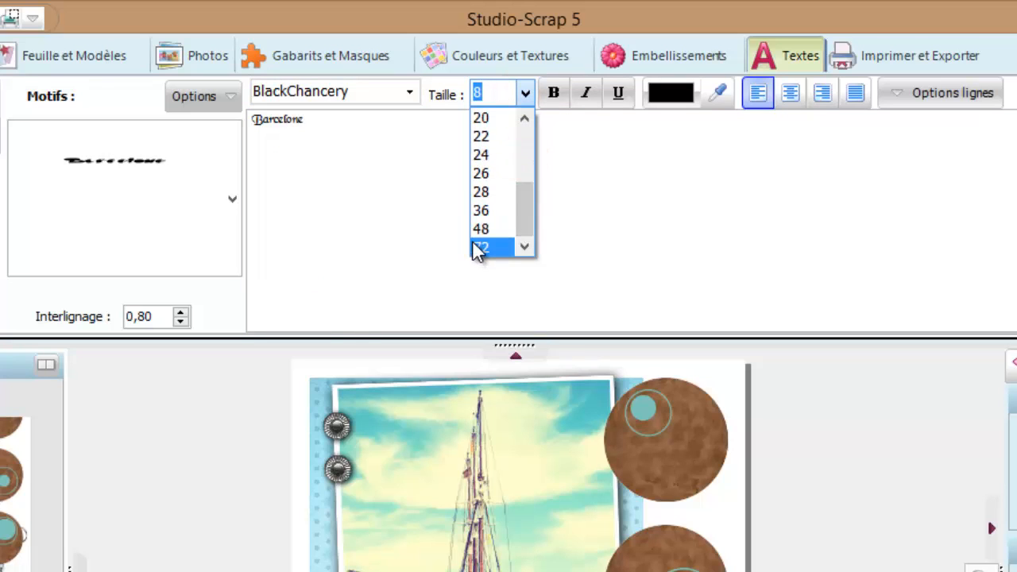
left_click(481, 211)
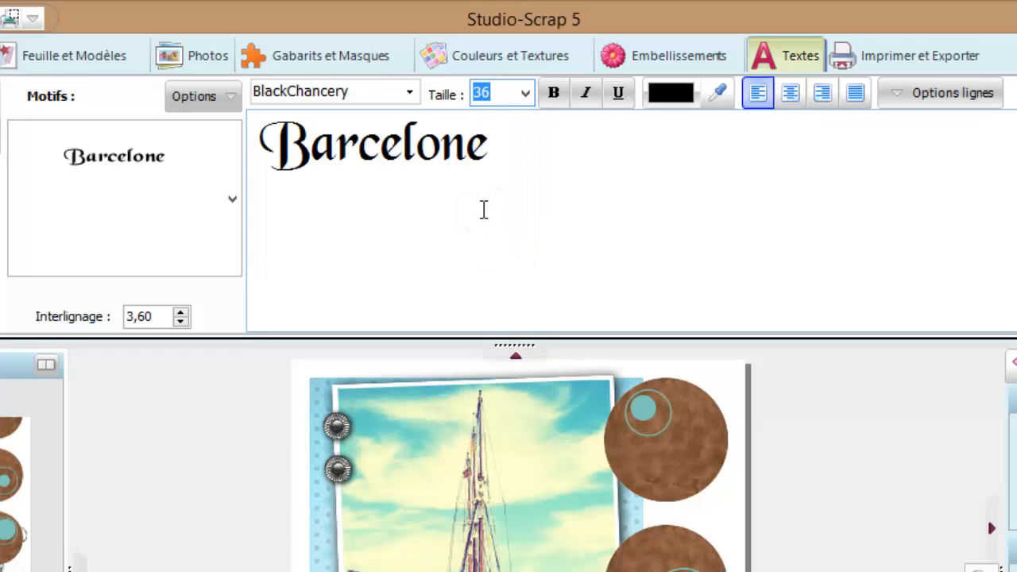
Step: Color the "Barcelone" title with the brown sampled from the upper textured circle
left_click(670, 98)
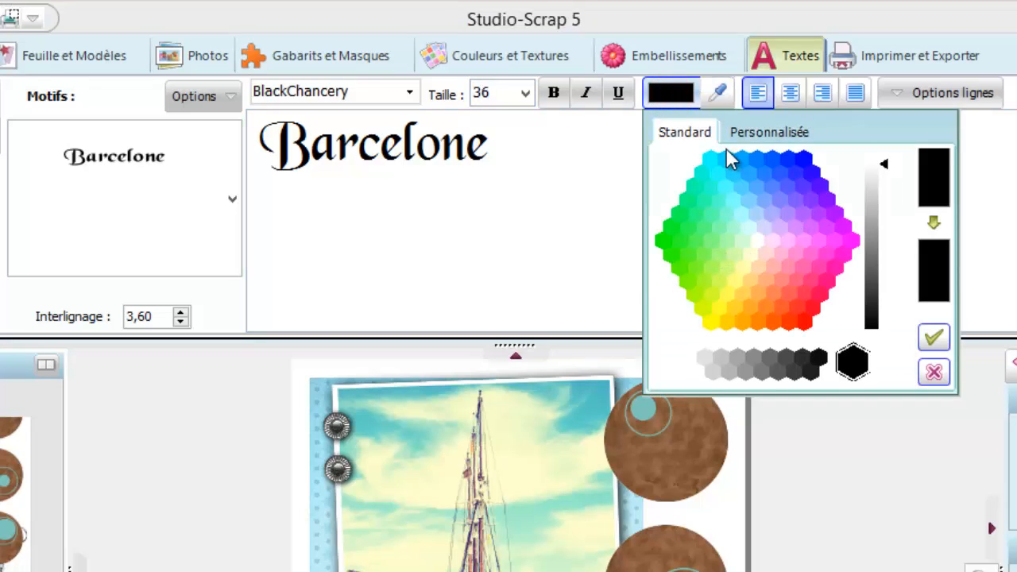
left_click(715, 90)
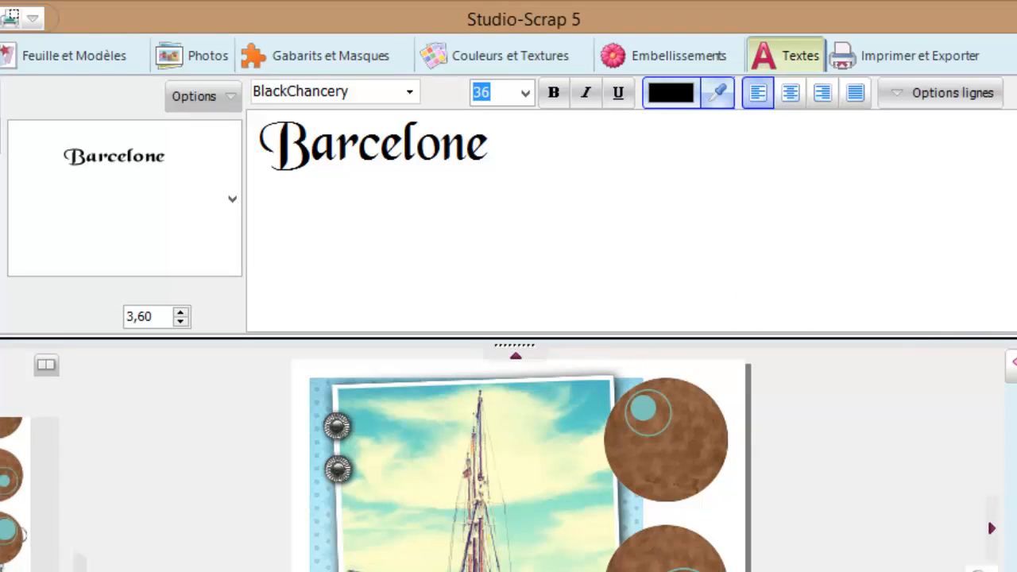
left_click(681, 428)
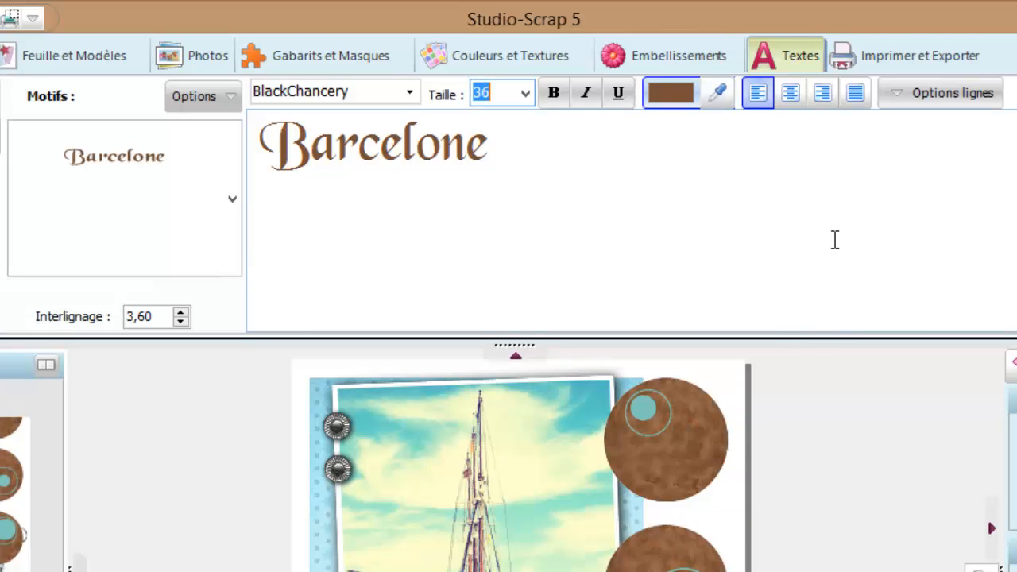
Step: Justify the title and place it in the sky at the photo's upper right, tilted slightly counterclockwise like the photo
left_click(855, 94)
left_click_drag(497, 530, 724, 525)
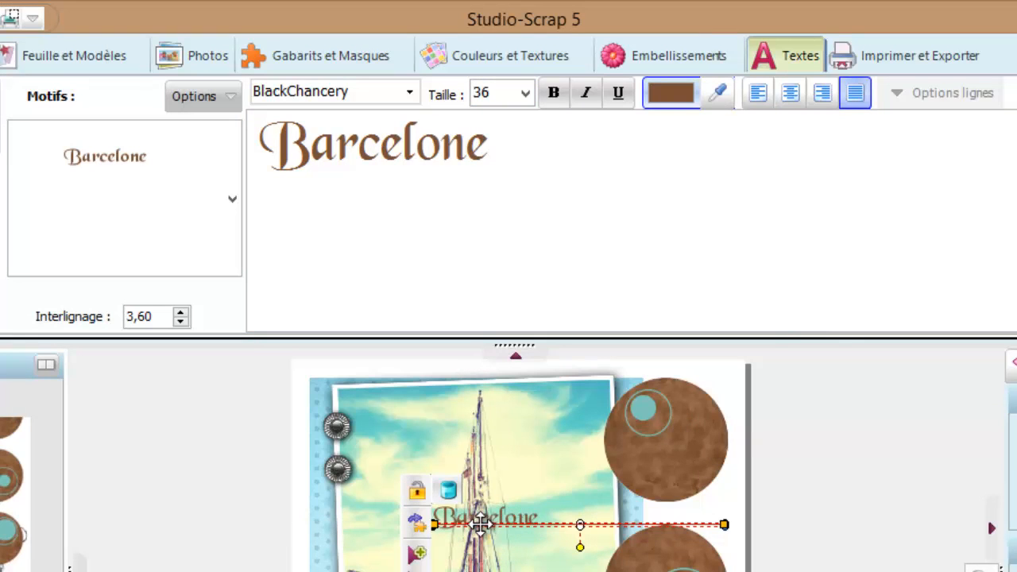
left_click_drag(480, 523, 422, 571)
left_click_drag(518, 569, 538, 425)
left_click(513, 356)
left_click(540, 154)
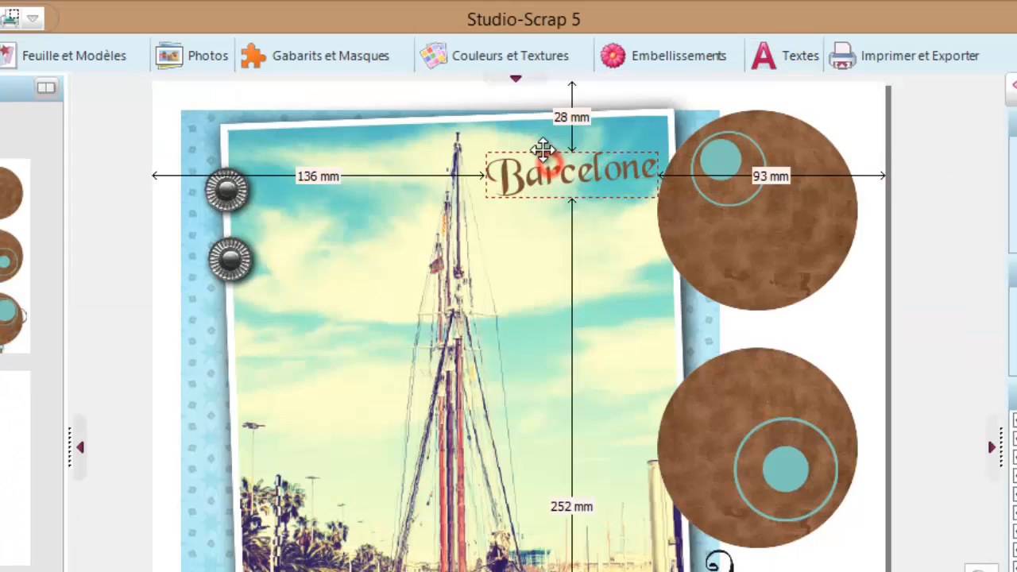
Step: Give the title a lower-right shadow with offset 1 and attenuation 3, and nudge the title slightly up and to the left
left_click(463, 270)
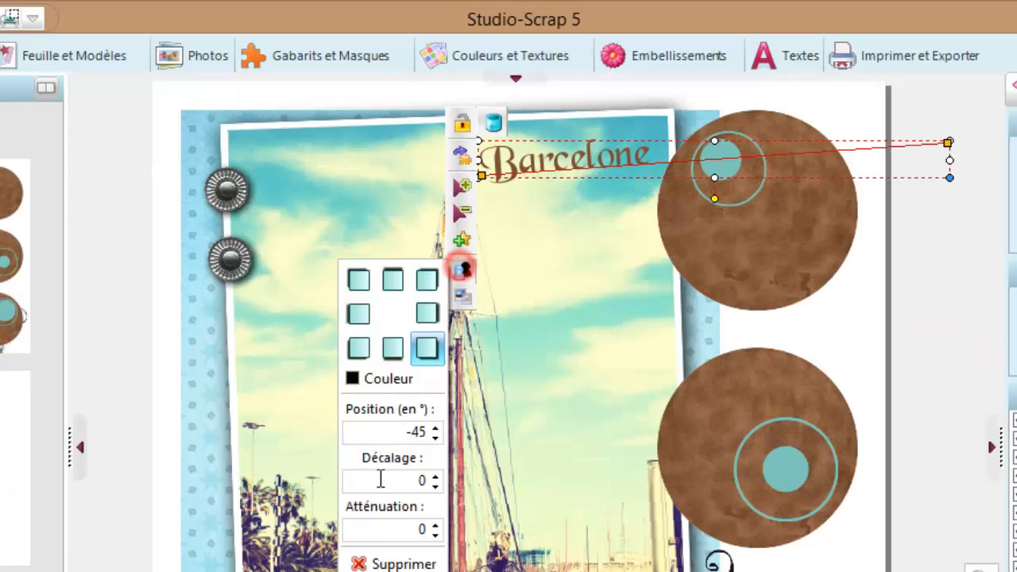
left_click(435, 476)
left_click(436, 525)
left_click(436, 525)
left_click(436, 526)
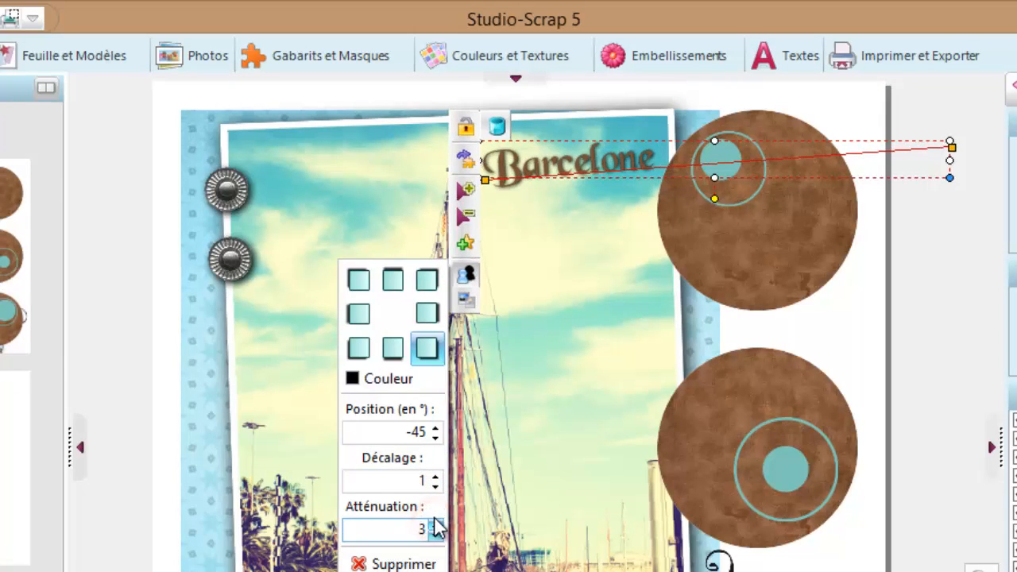
mouse_move(547, 173)
left_mouse_down()
mouse_move(529, 160)
mouse_move(538, 152)
mouse_move(539, 163)
left_mouse_up()
left_click(130, 325)
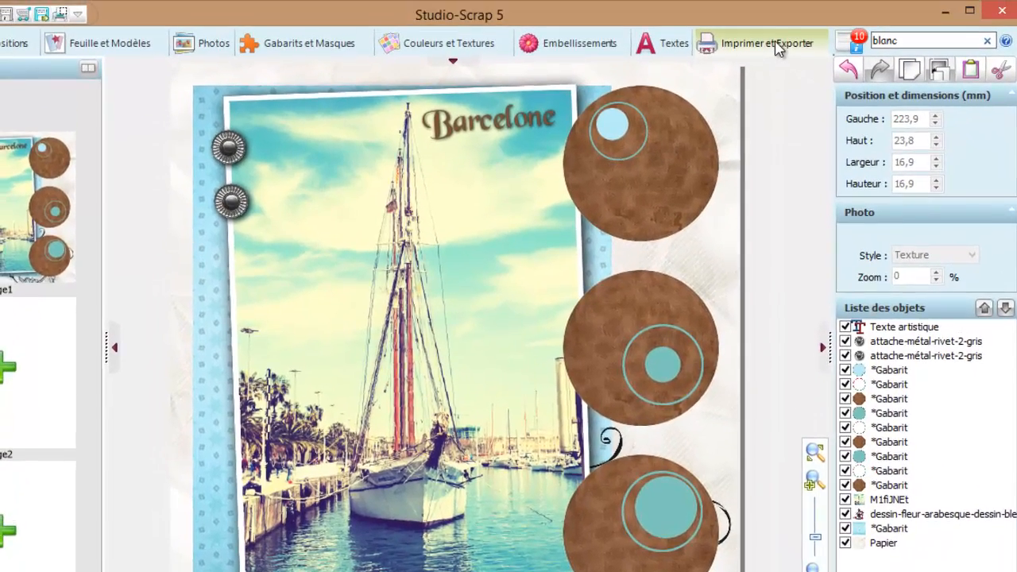
Step: Open the album's export settings and show the available file formats
left_click(751, 22)
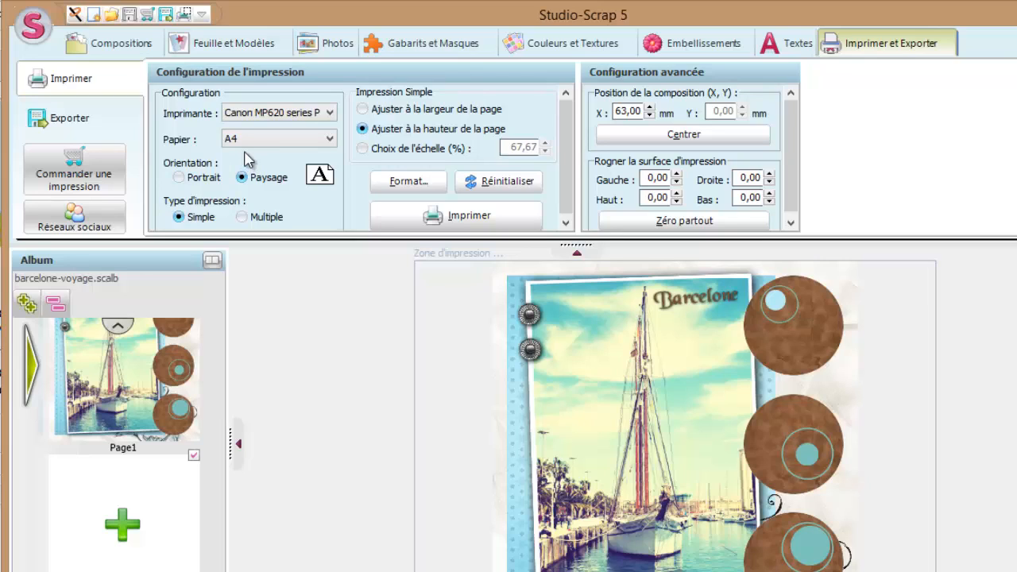
left_click(67, 118)
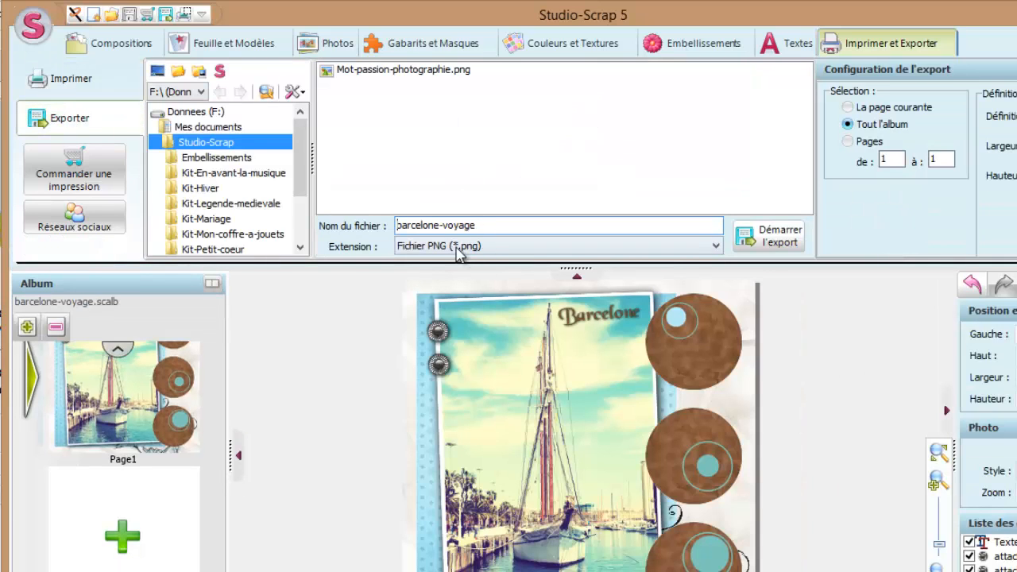
left_click(470, 245)
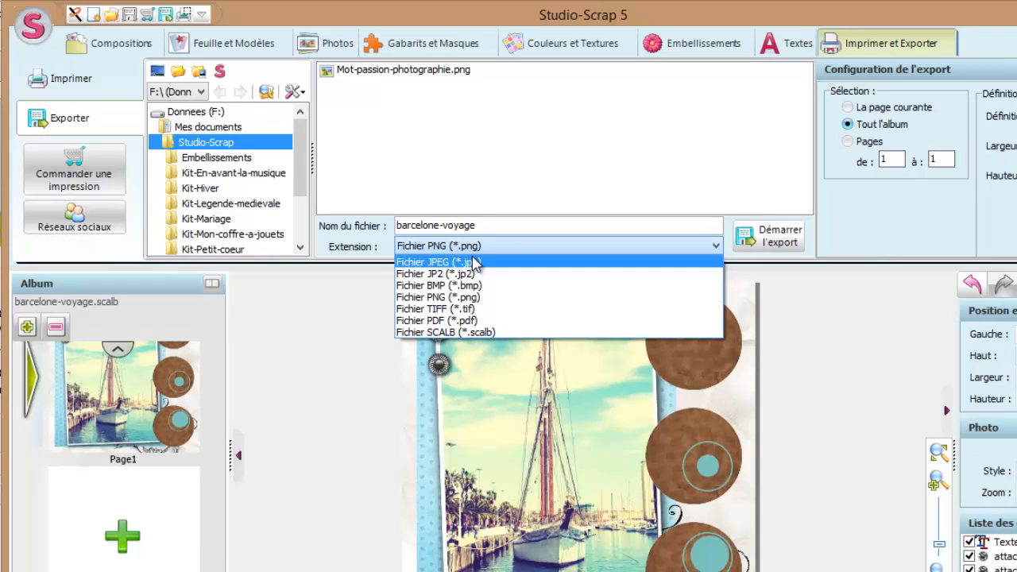